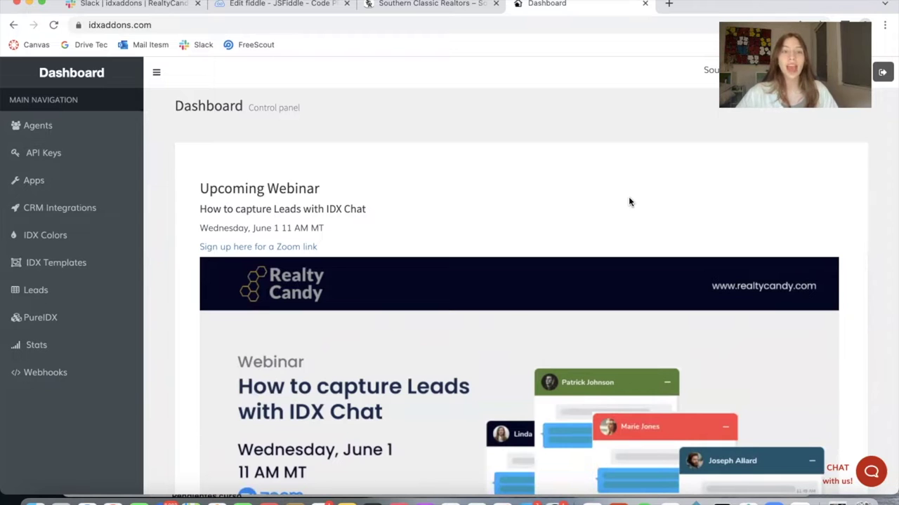
- Open Team Widget Creator from the Agents add-ons and glance over the Choose Theme list
scroll(628, 202, down, 3)
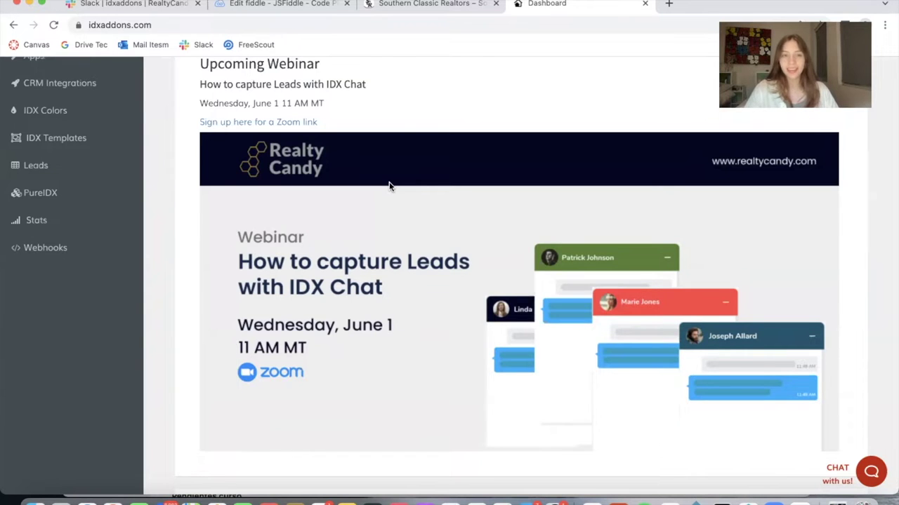
scroll(390, 186, up, 3)
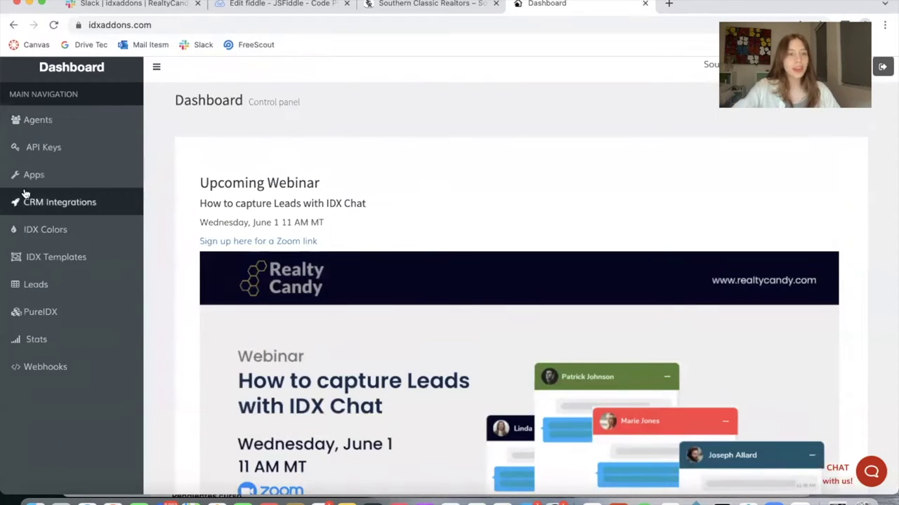
click(90, 134)
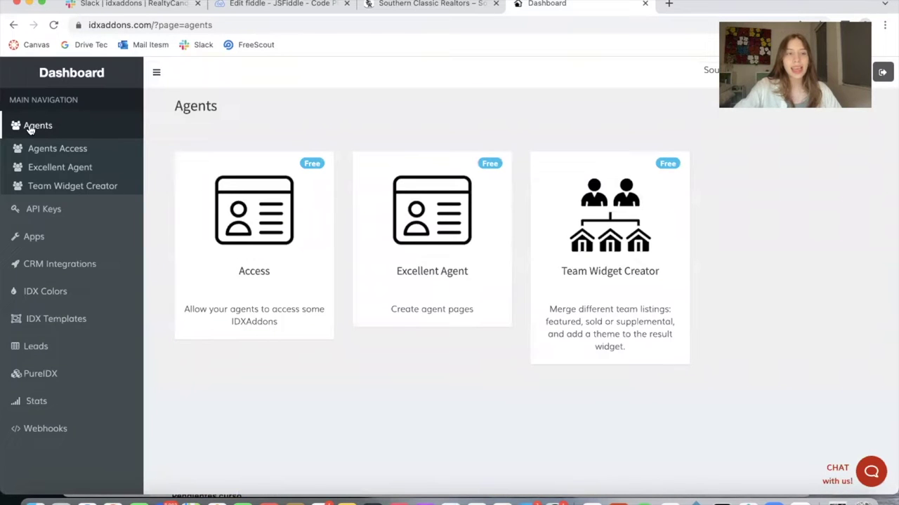
click(624, 307)
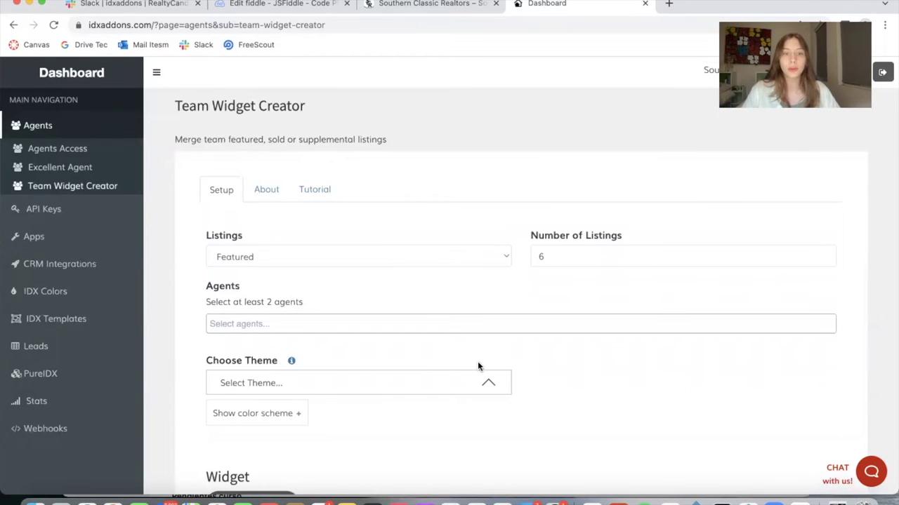
scroll(477, 366, down, 2)
click(420, 341)
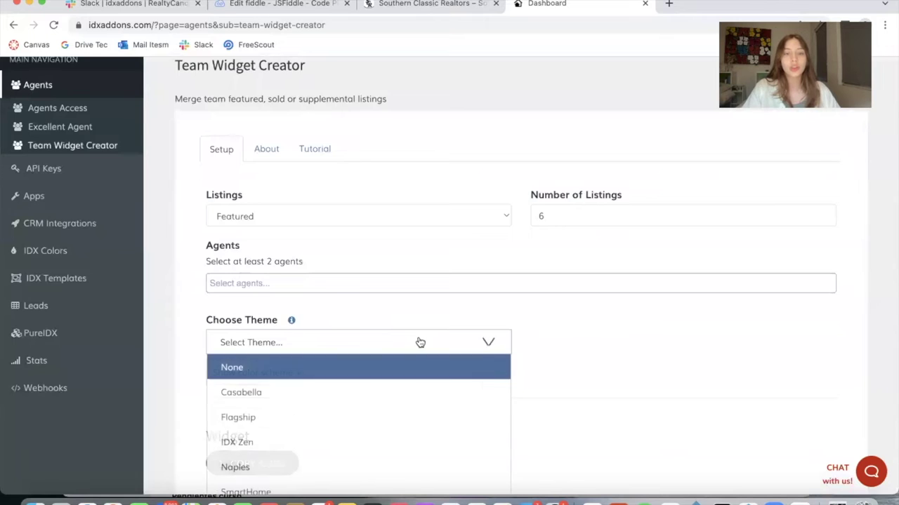
scroll(393, 393, down, 2)
click(445, 304)
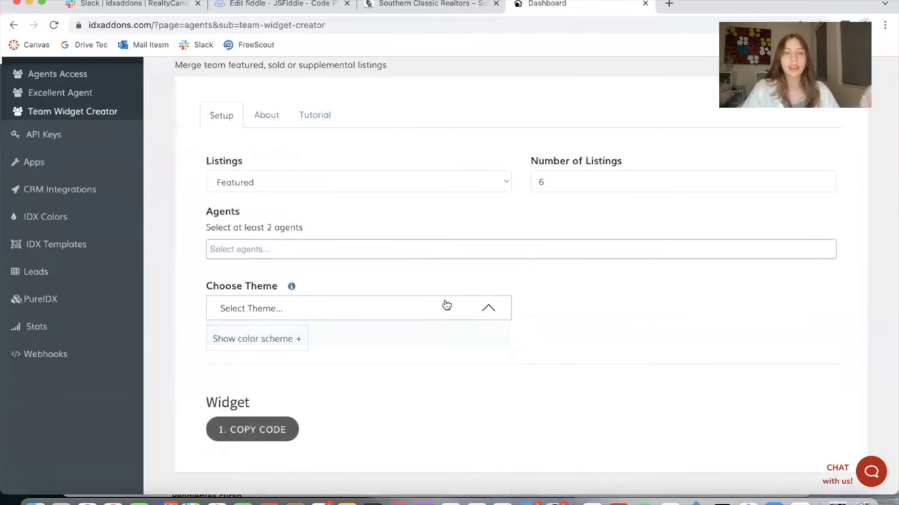
scroll(404, 226, up, 2)
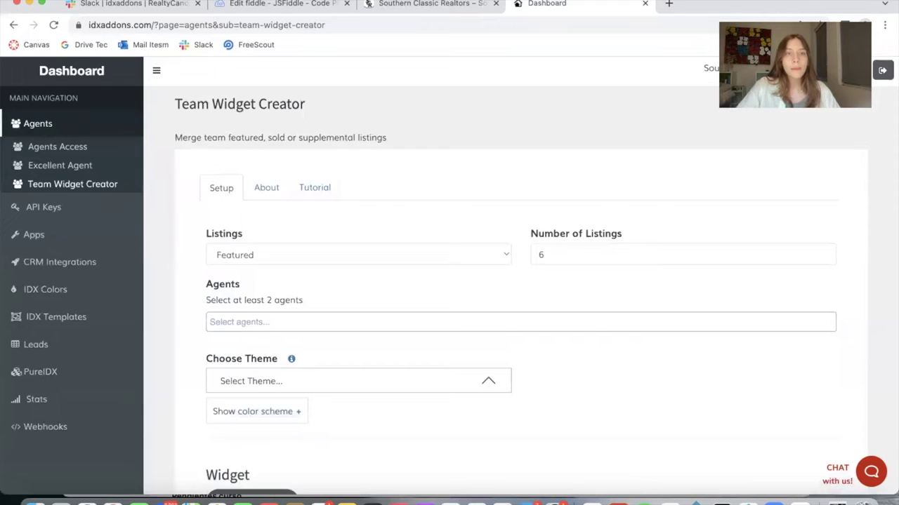
click(281, 4)
scroll(428, 290, down, 3)
scroll(428, 290, up, 3)
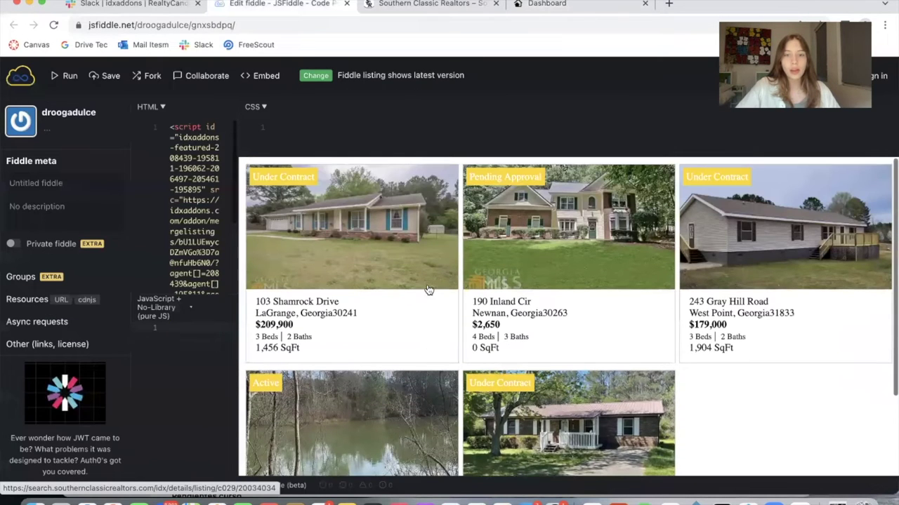
click(435, 3)
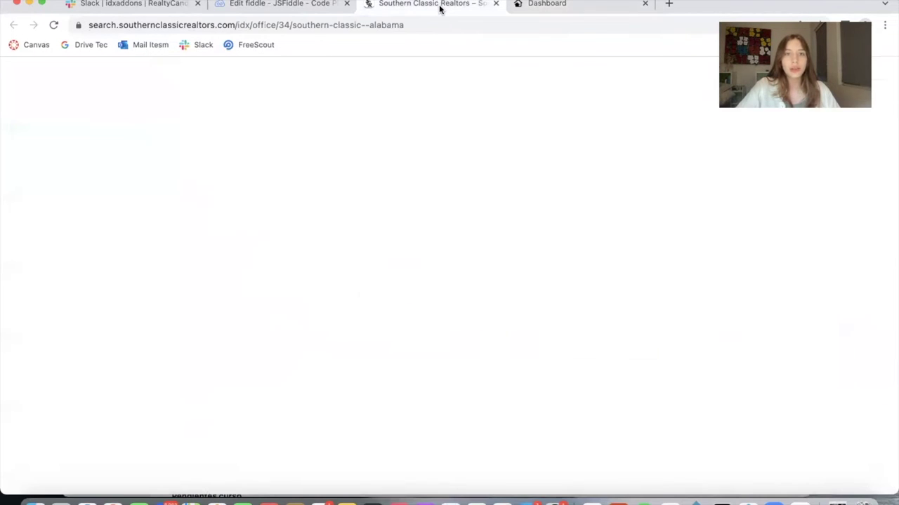
scroll(451, 289, down, 5)
scroll(451, 290, down, 5)
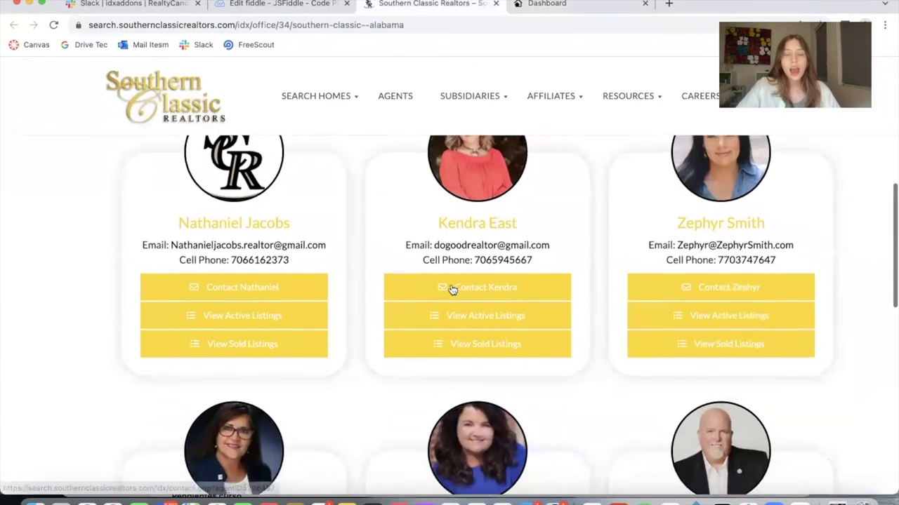
scroll(450, 291, up, 2)
scroll(576, 222, down, 2)
scroll(575, 221, down, 1)
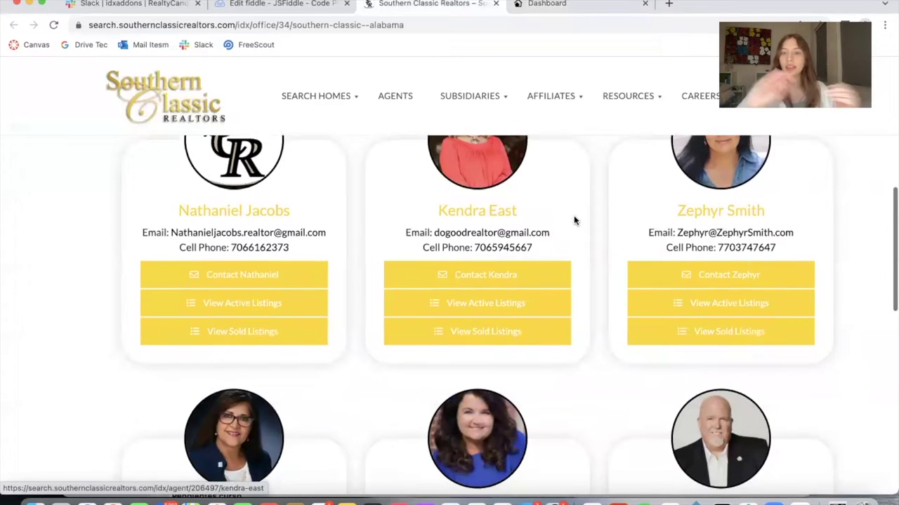
scroll(576, 222, down, 8)
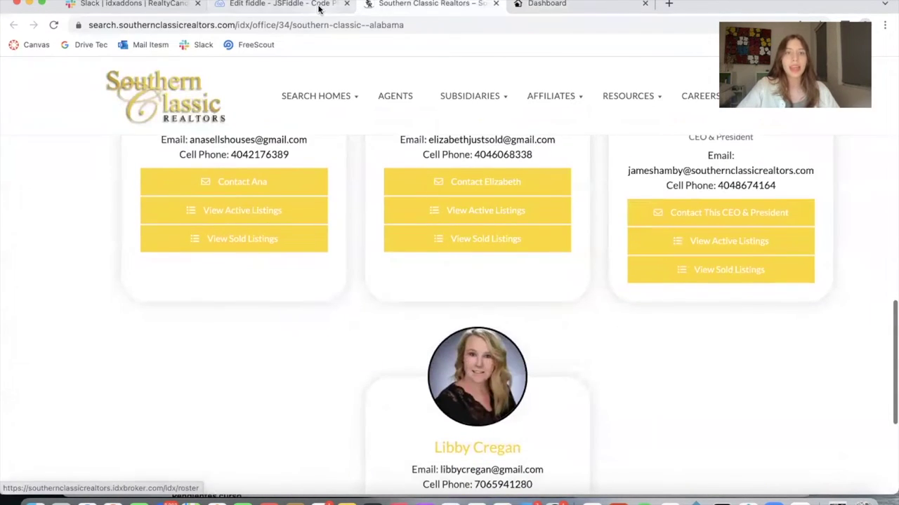
click(319, 5)
scroll(495, 326, down, 3)
scroll(495, 327, up, 3)
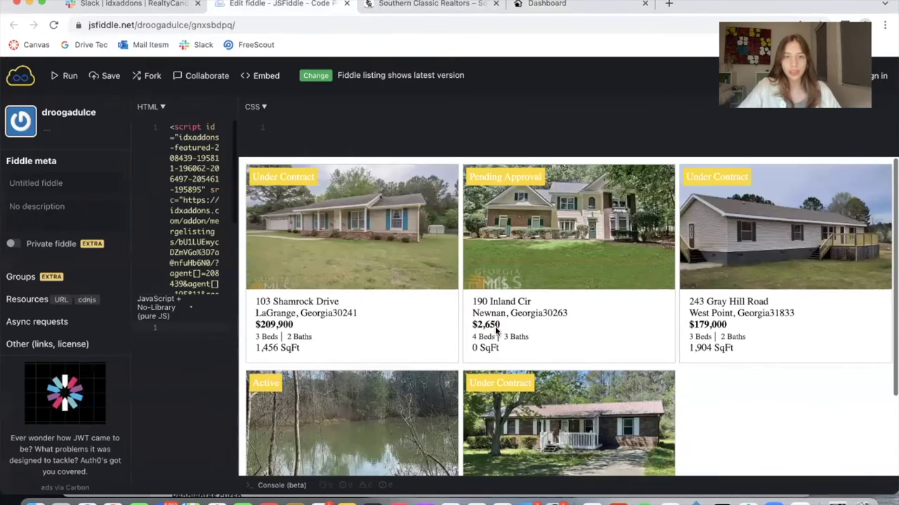
click(573, 6)
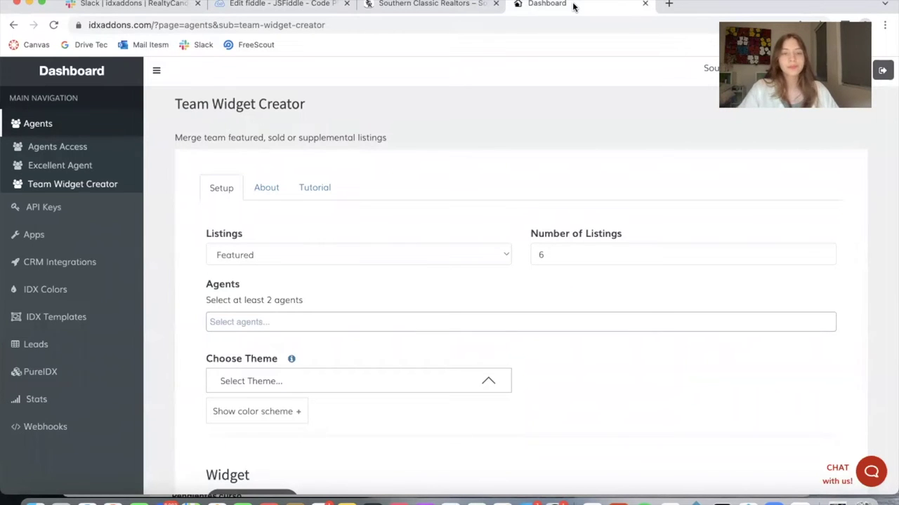
- Review the Featured, Supplemental and Sold/Pending listing type options without changing the selection
click(361, 258)
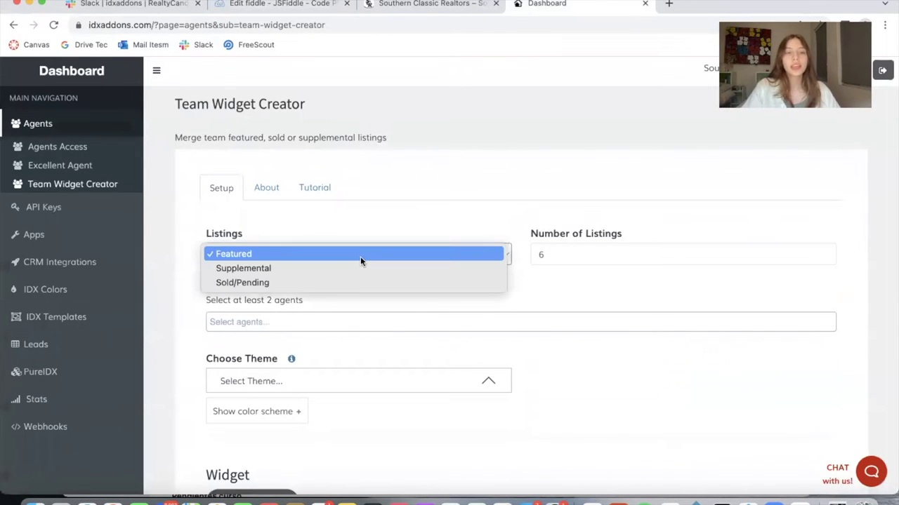
click(354, 216)
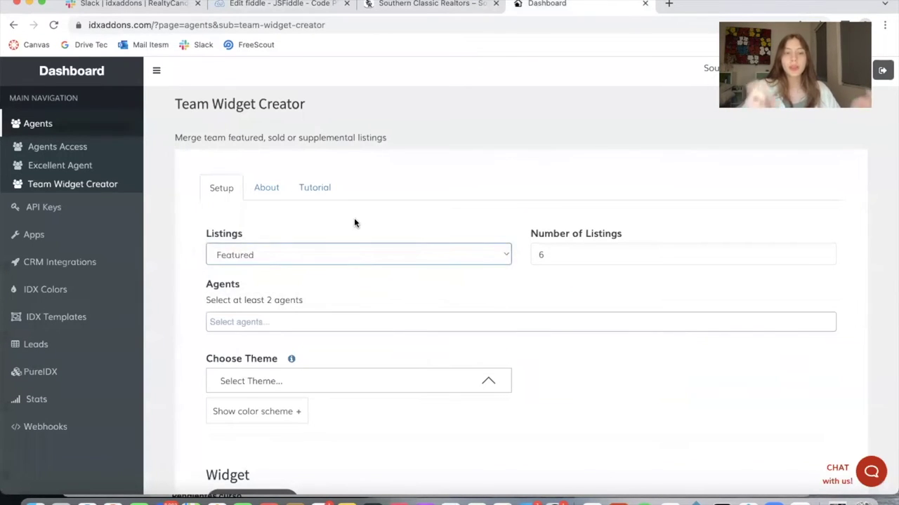
click(339, 262)
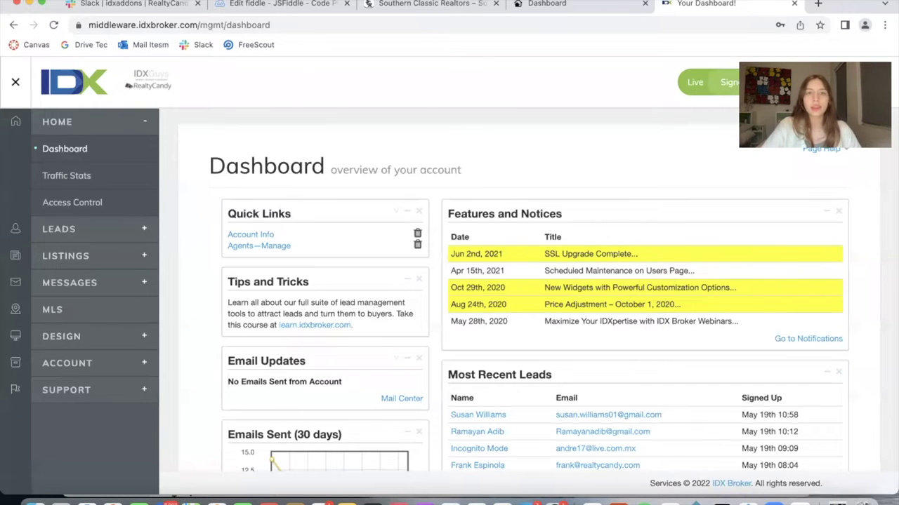
- Cycle through the realtors site, IDX Broker dashboard and Team Widget Creator tabs
click(418, 5)
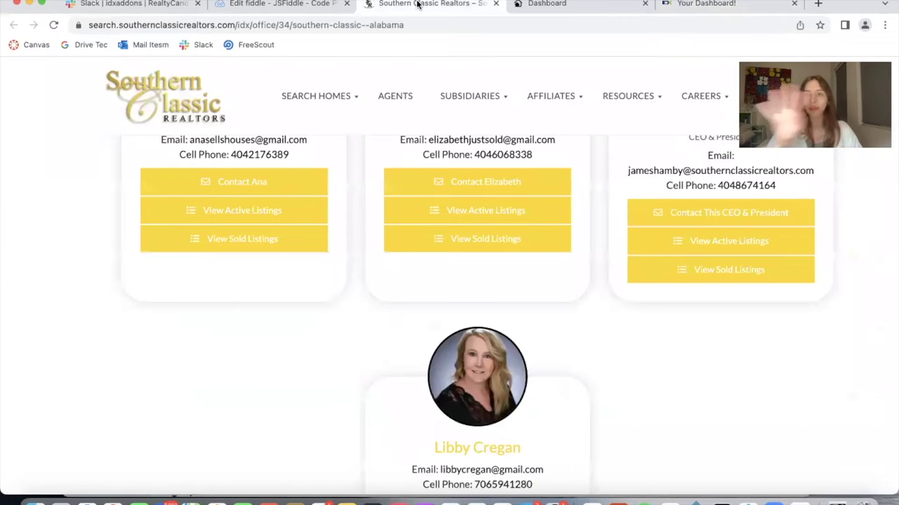
click(716, 11)
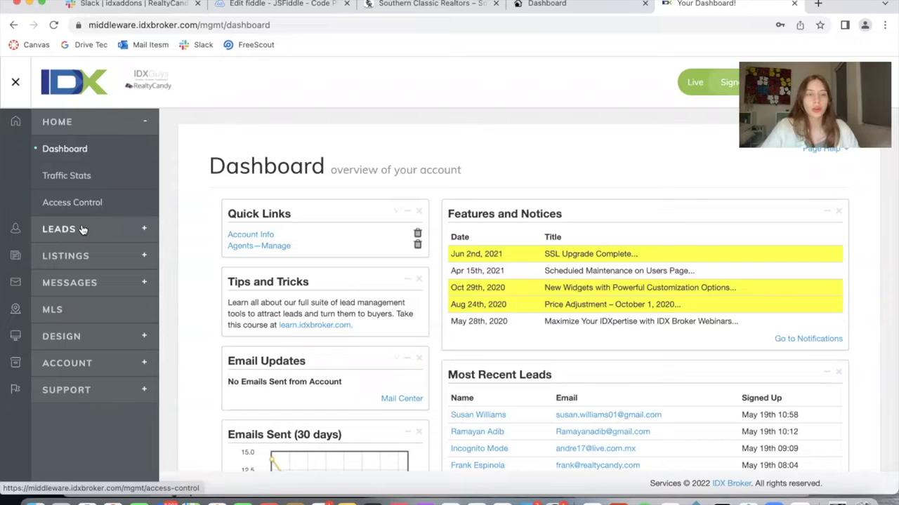
click(561, 6)
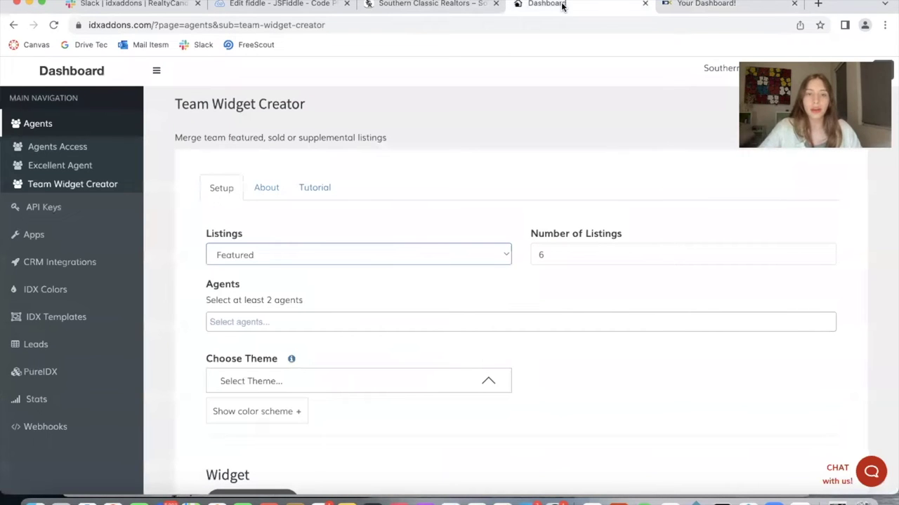
click(674, 4)
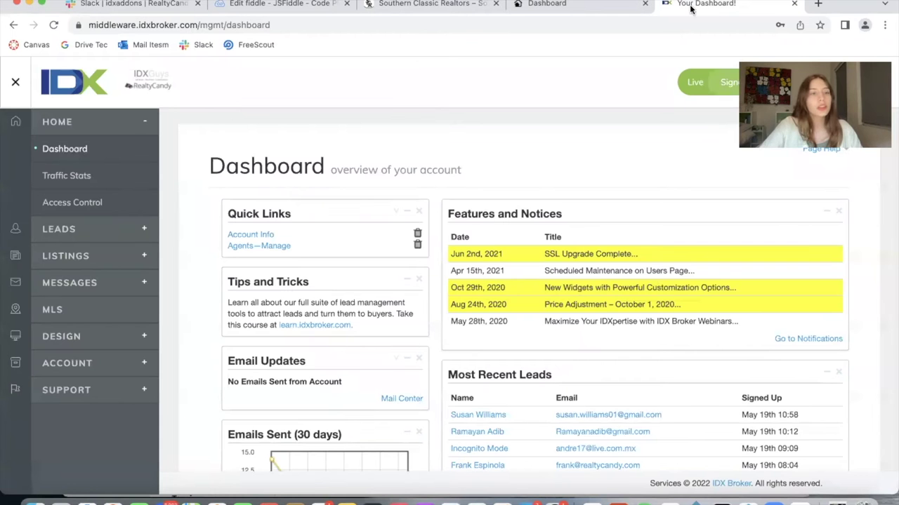
- In IDX Broker, expand Leads and Listings and view the Active and Supplemental listings pages
click(113, 232)
click(82, 340)
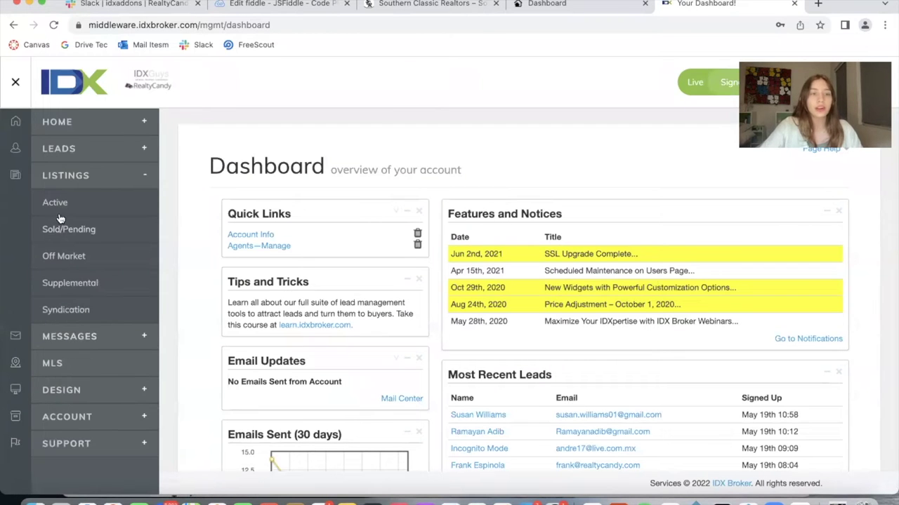
click(56, 204)
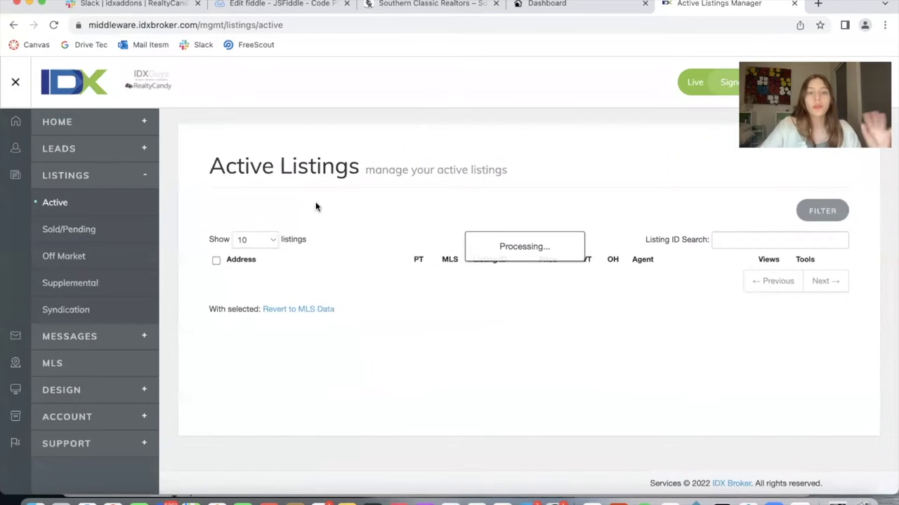
scroll(413, 330, down, 3)
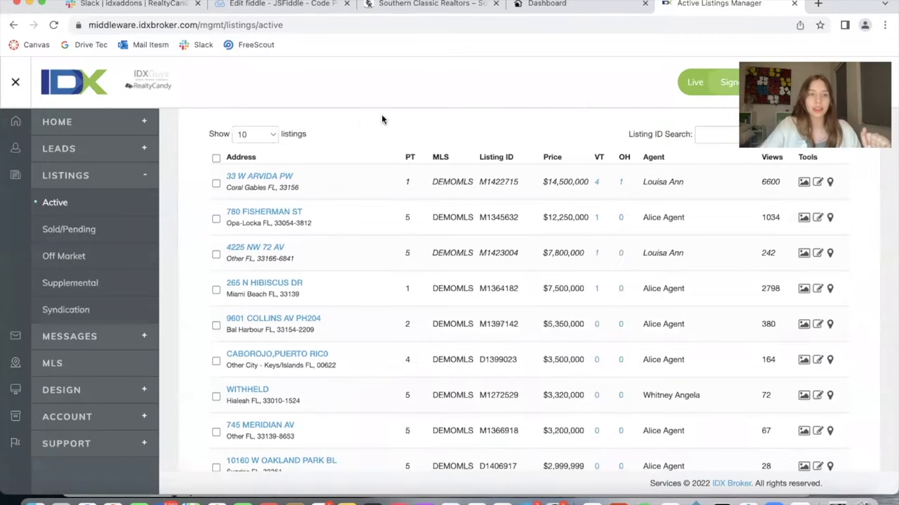
scroll(365, 118, up, 3)
click(57, 283)
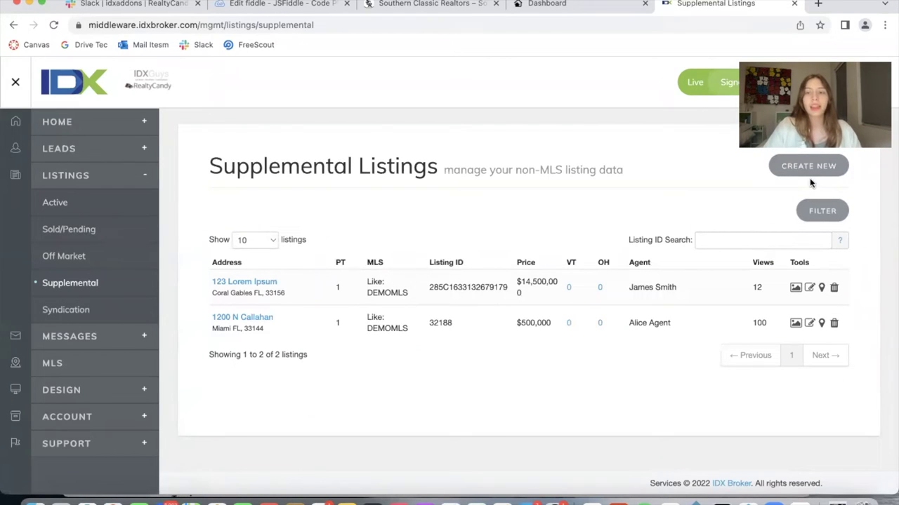
- Compare the widget's listing types with IDX Broker's empty Sold/Pending listings page
click(621, 6)
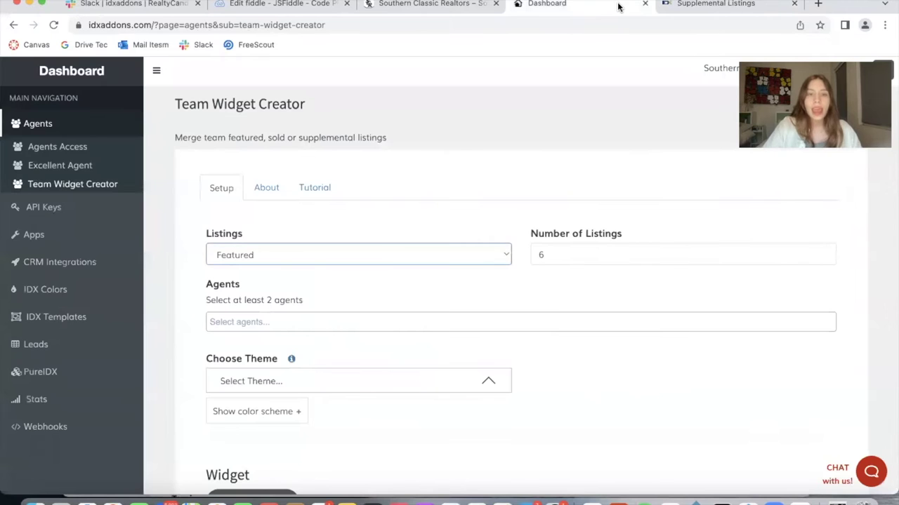
click(397, 253)
click(422, 208)
click(740, 3)
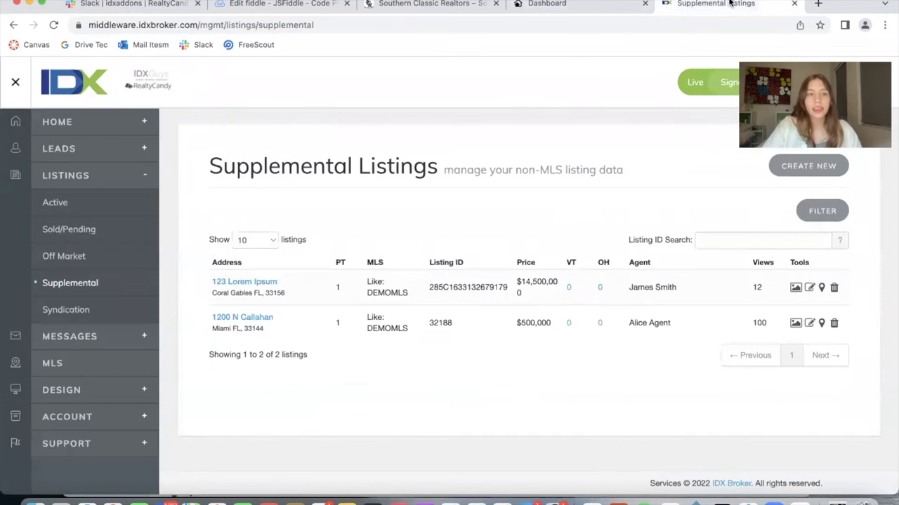
click(70, 230)
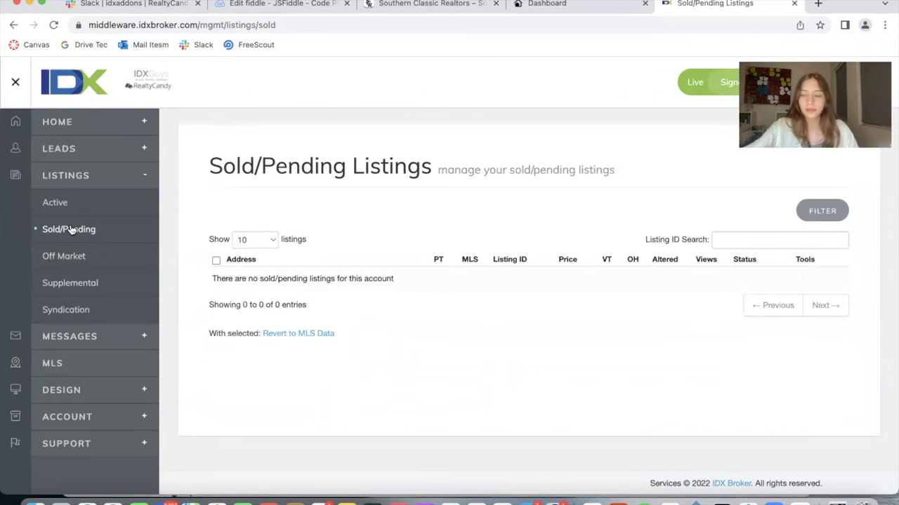
click(547, 3)
click(392, 255)
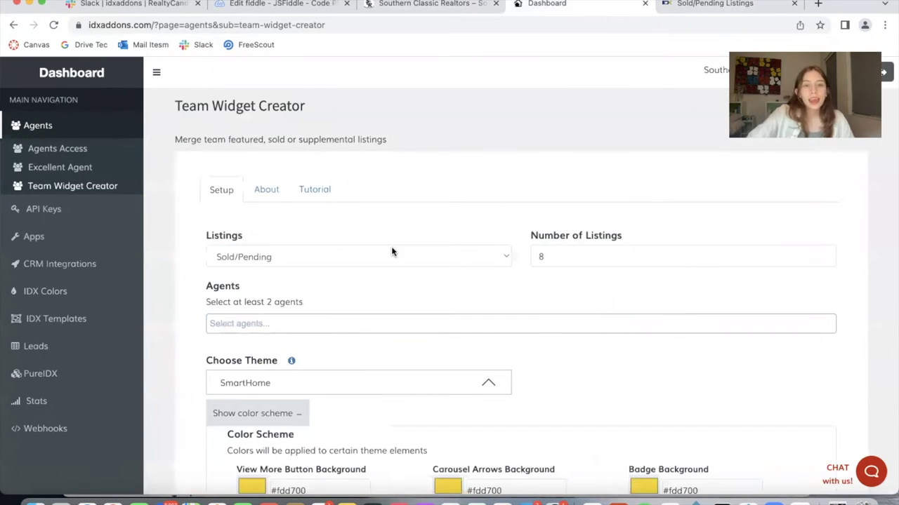
- Set the widget to Sold/Pending listings with 8 as the number of listings
click(391, 248)
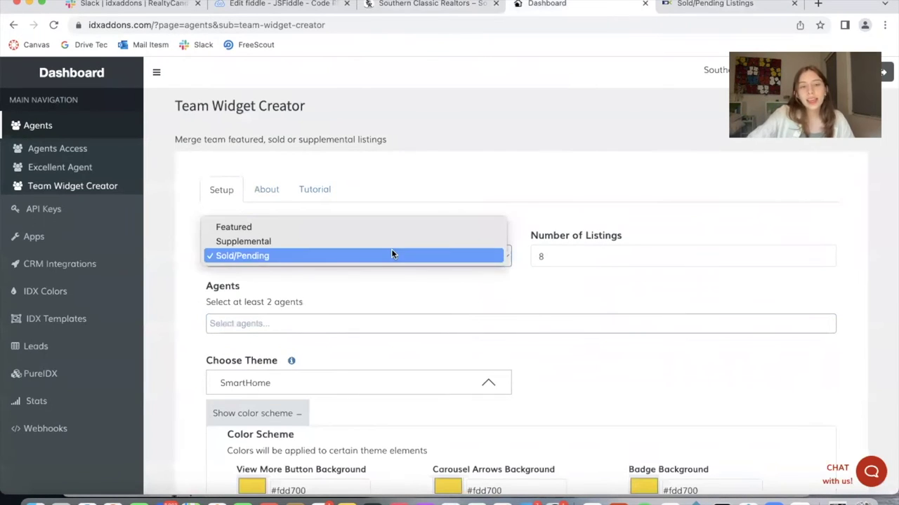
click(316, 256)
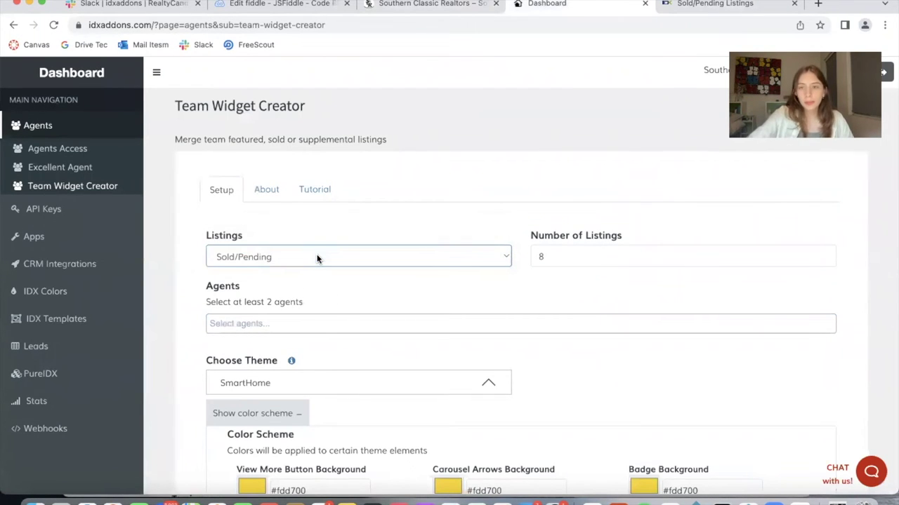
click(556, 259)
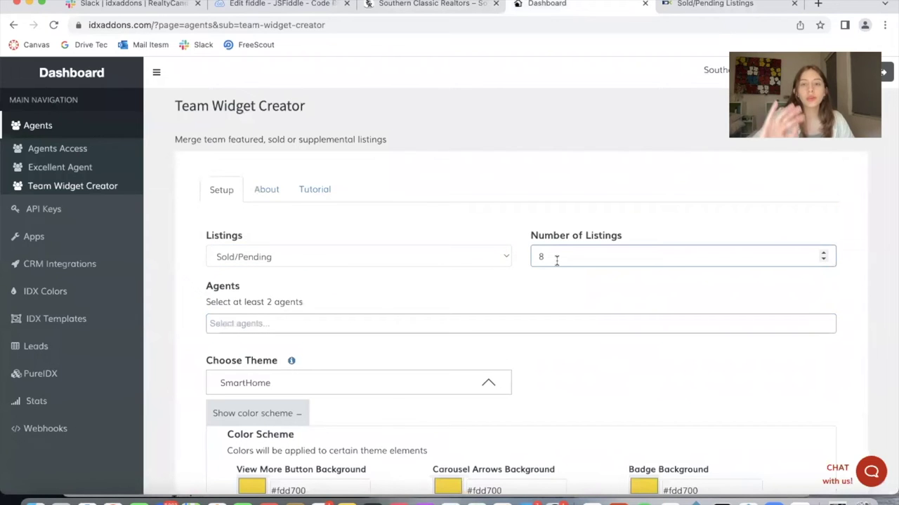
key(BackSpace)
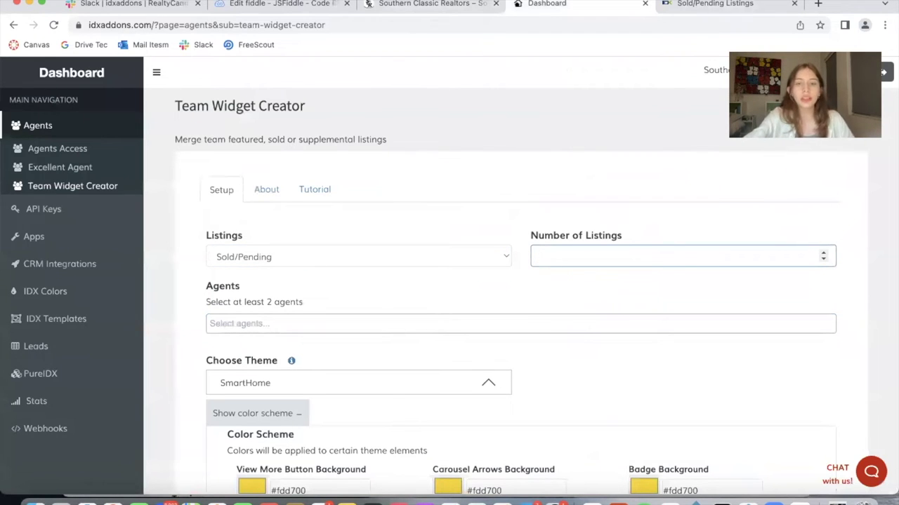
text(8)
click(606, 296)
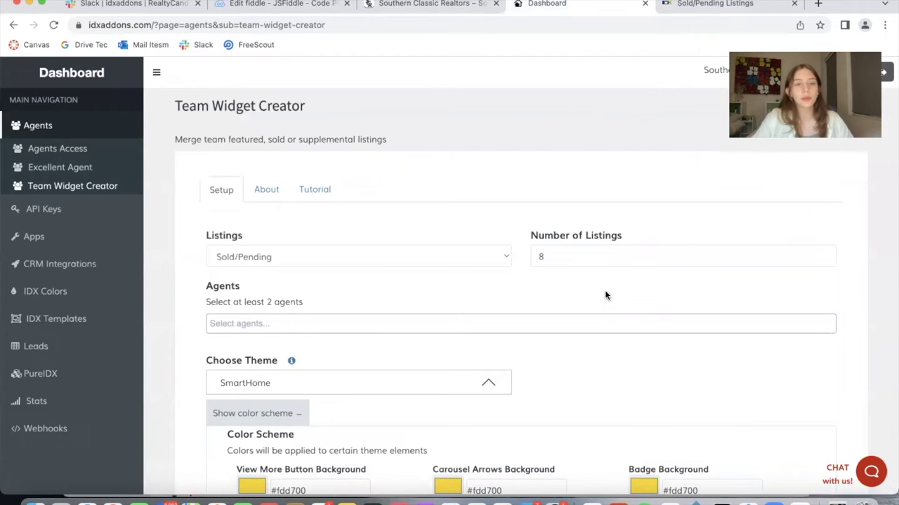
- Search for and add the first team agent after checking the realtors' agent page
click(554, 324)
click(433, 6)
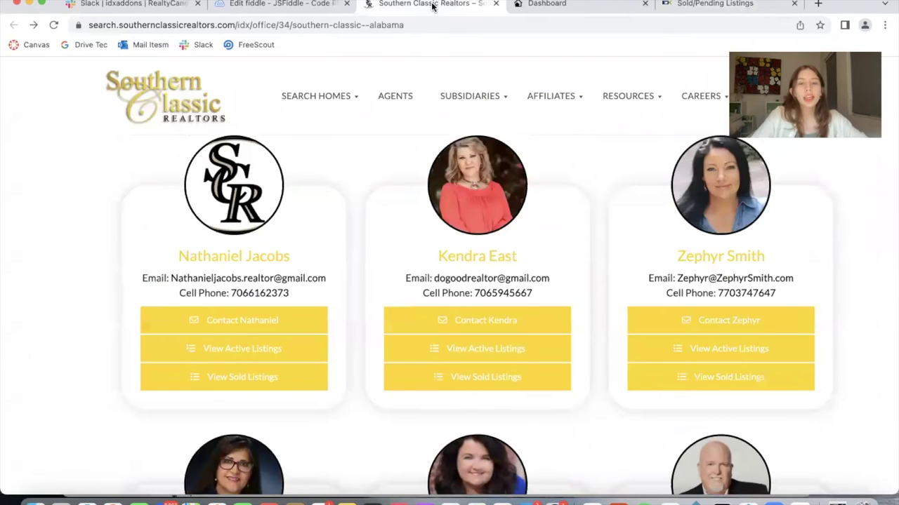
scroll(606, 320, down, 5)
scroll(606, 325, up, 4)
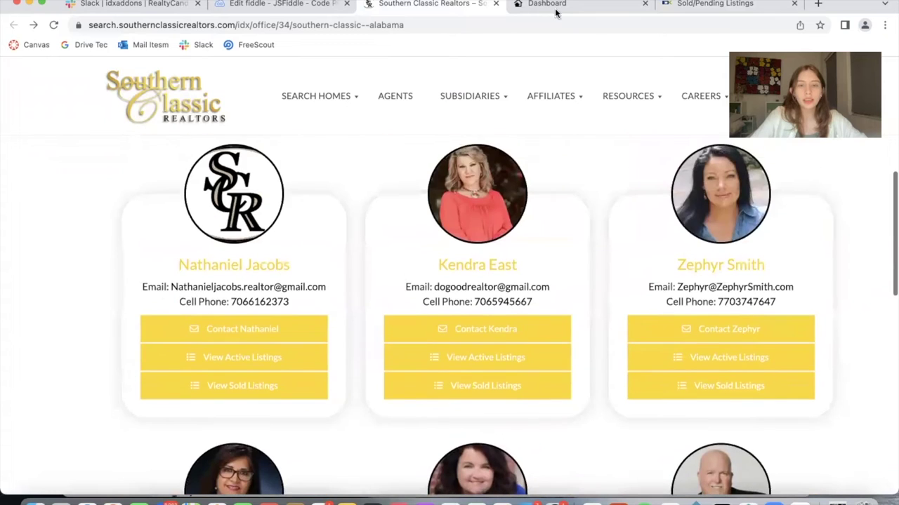
click(547, 3)
text(kendra)
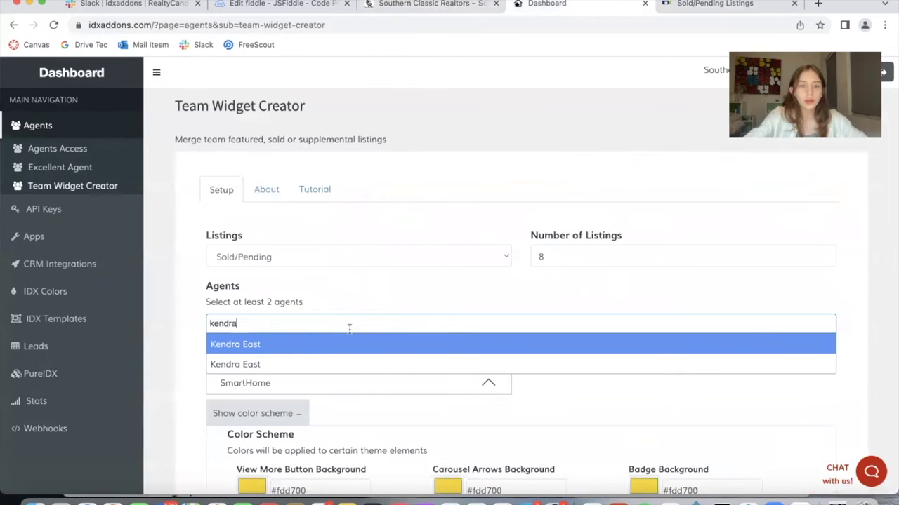
click(341, 343)
- Search for and add the second and third team agents to the widget
text(zep)
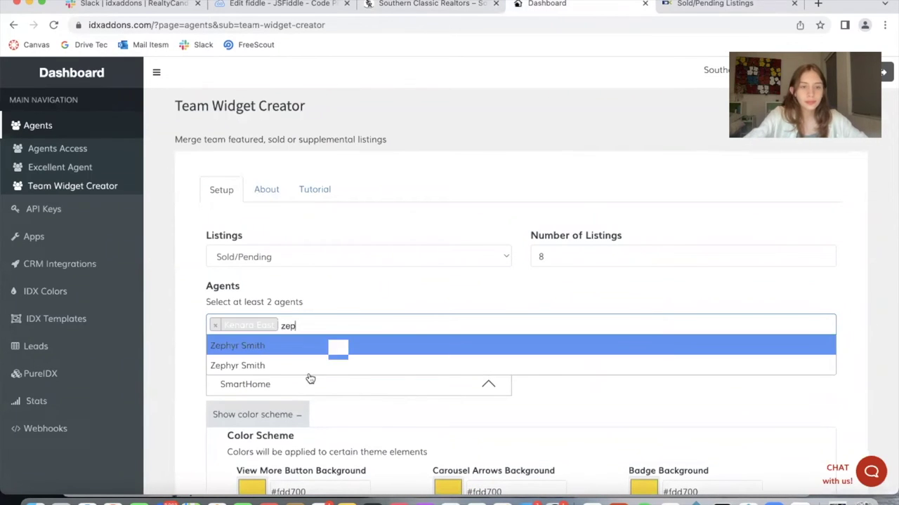
click(266, 347)
click(467, 5)
scroll(513, 188, down, 4)
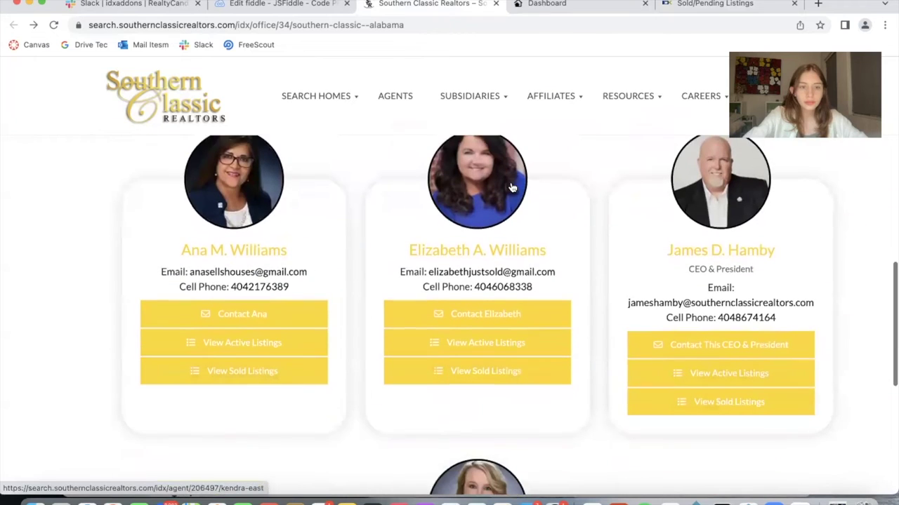
click(592, 6)
text(ana)
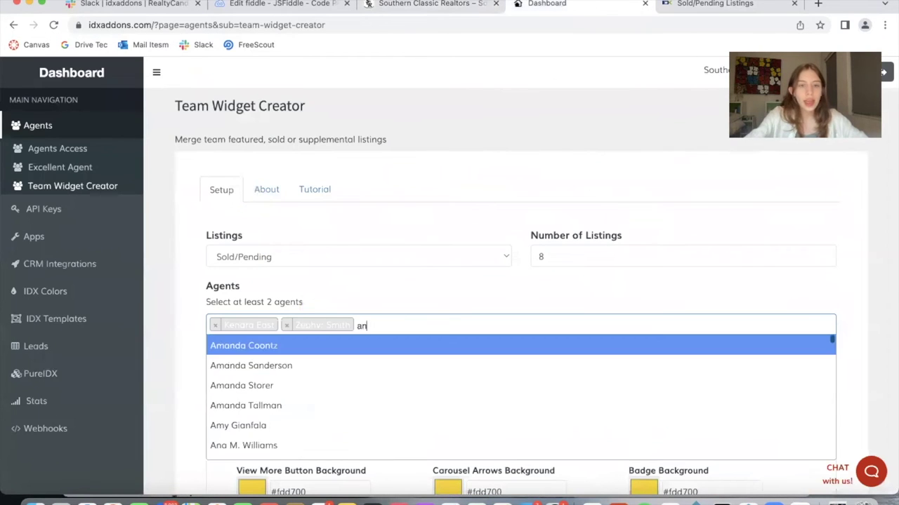
click(351, 346)
scroll(365, 351, down, 3)
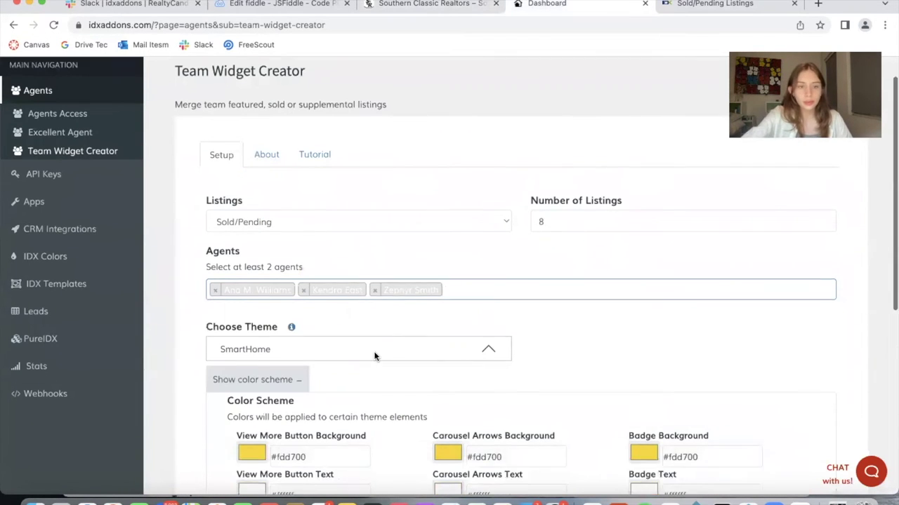
- Choose the Naples theme for the widget and show its colour scheme settings
click(414, 299)
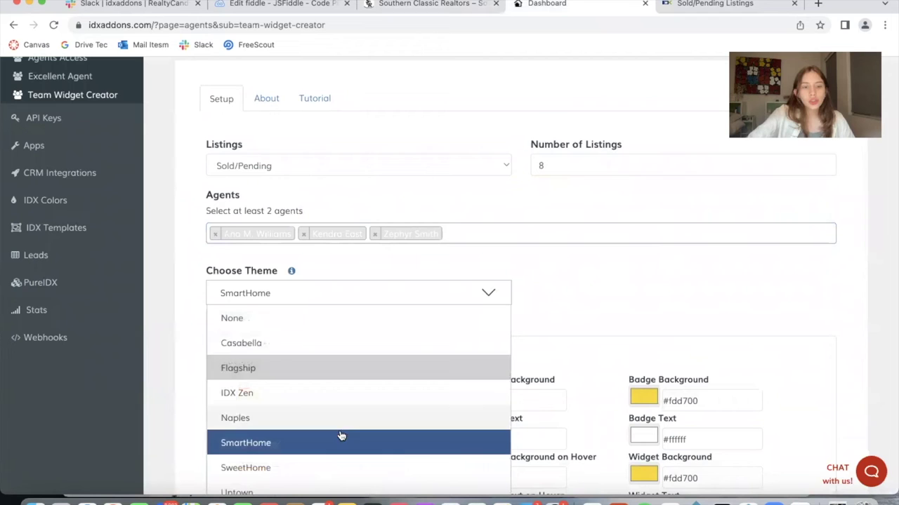
scroll(336, 448, down, 1)
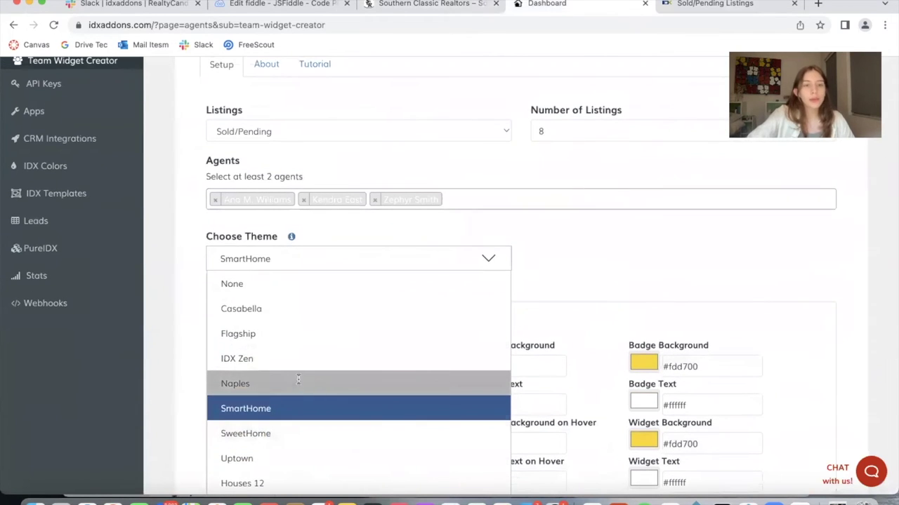
click(297, 381)
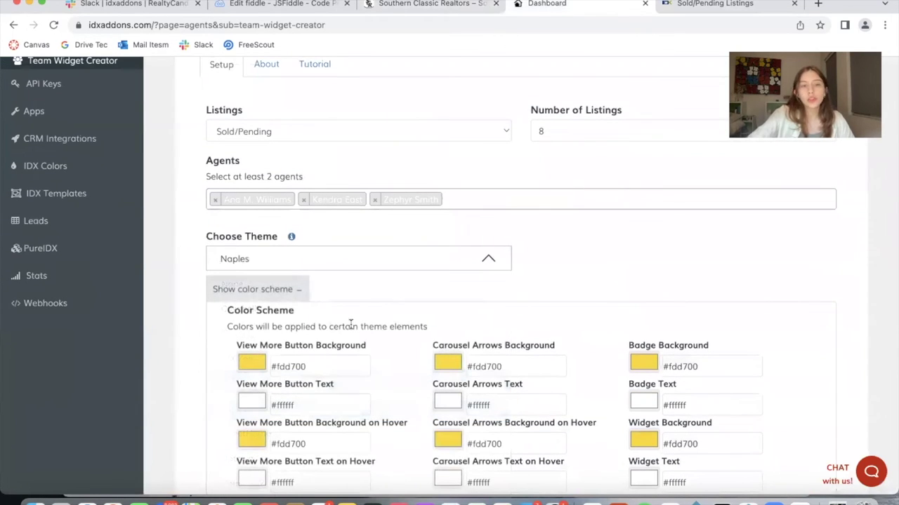
click(239, 289)
click(317, 268)
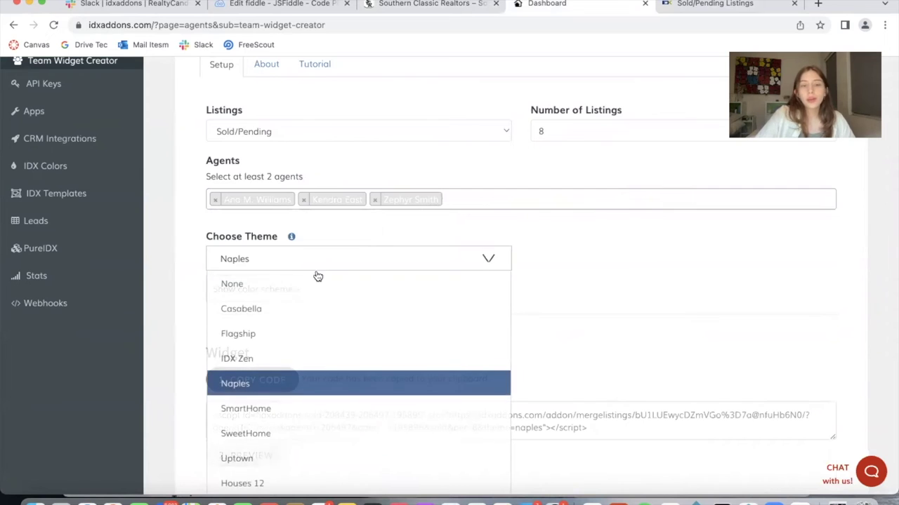
scroll(322, 381, down, 1)
scroll(325, 383, up, 2)
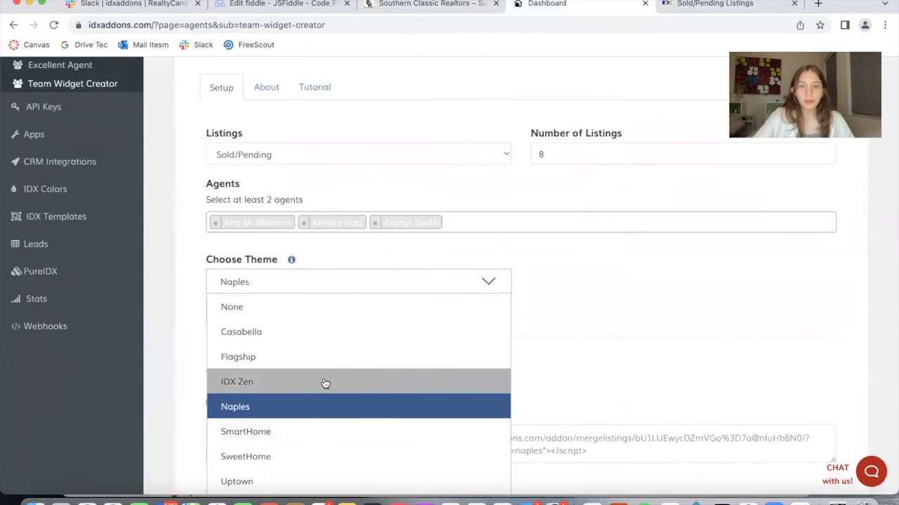
click(441, 278)
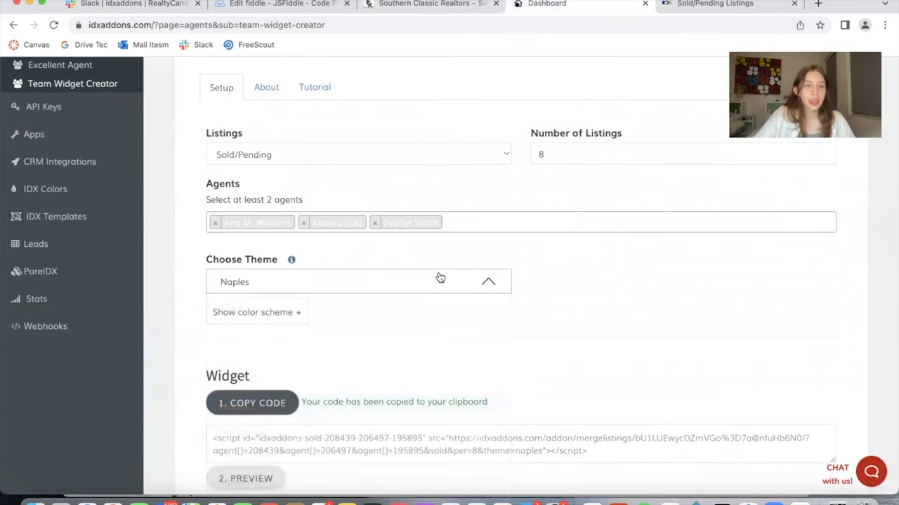
click(270, 314)
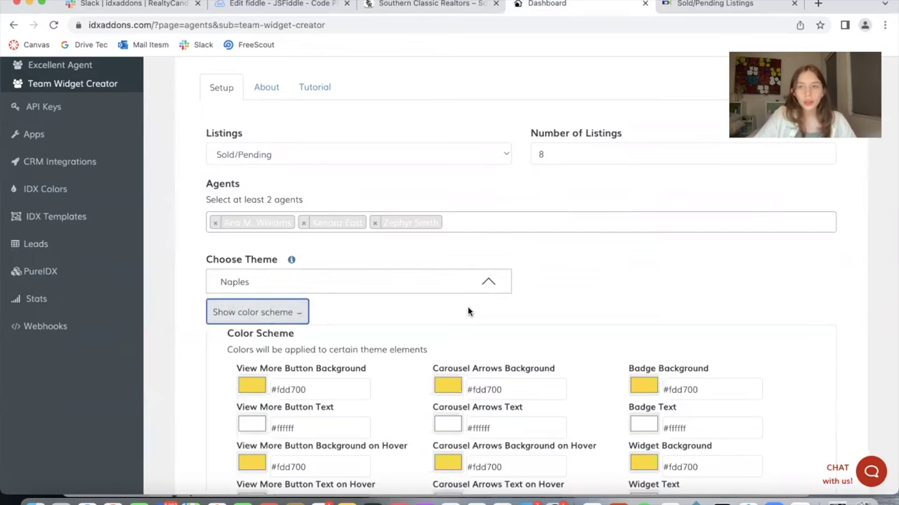
- Review the Naples yellow #fdd700 colour scheme after checking the brokerage site's agents
scroll(468, 311, down, 1)
scroll(469, 312, down, 3)
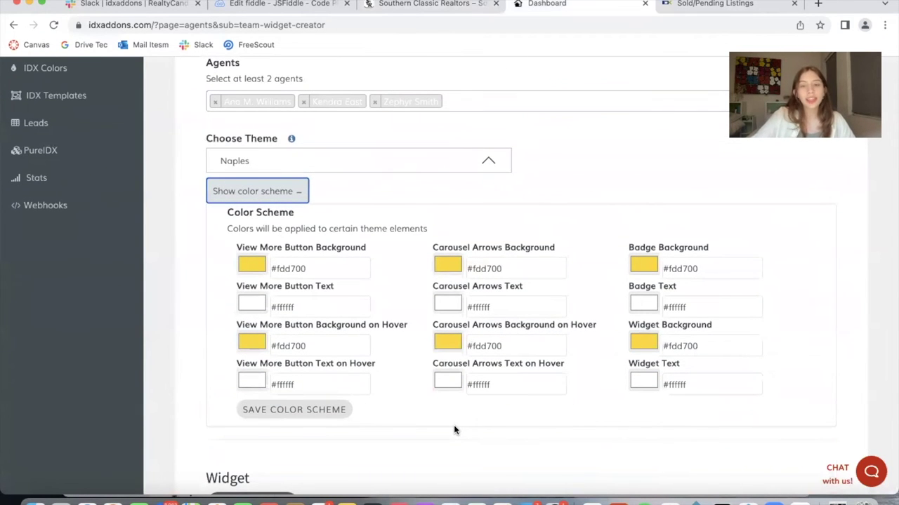
click(472, 4)
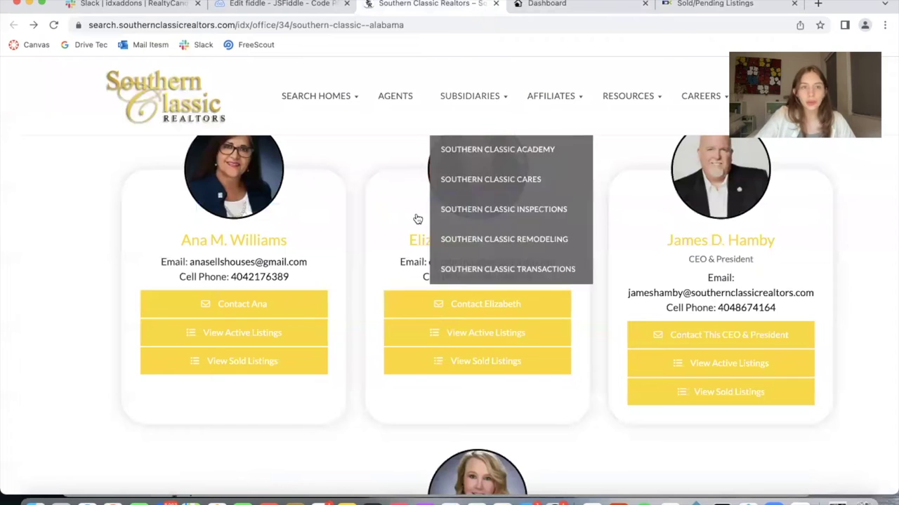
click(541, 6)
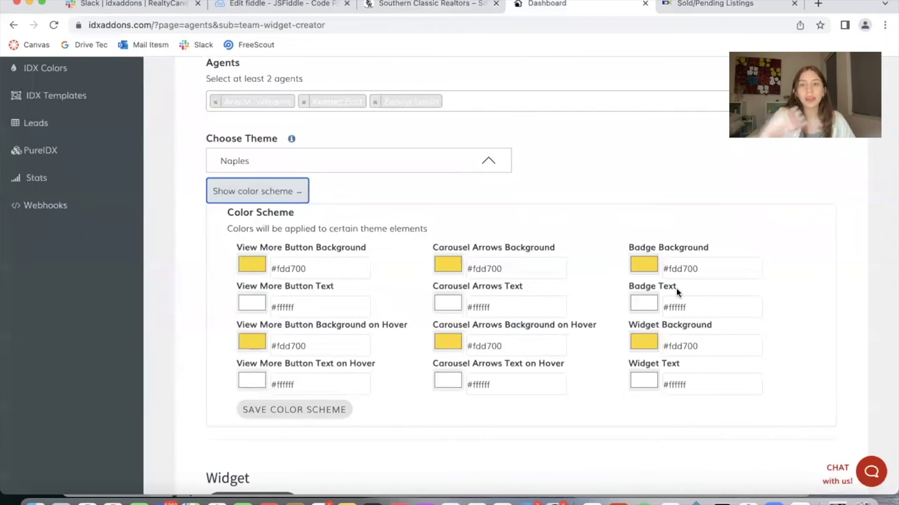
scroll(676, 293, up, 3)
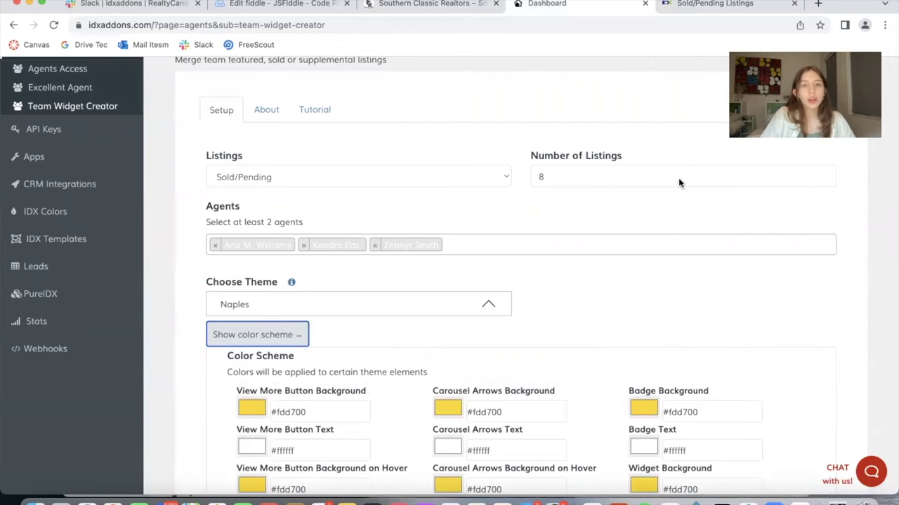
scroll(251, 301, down, 3)
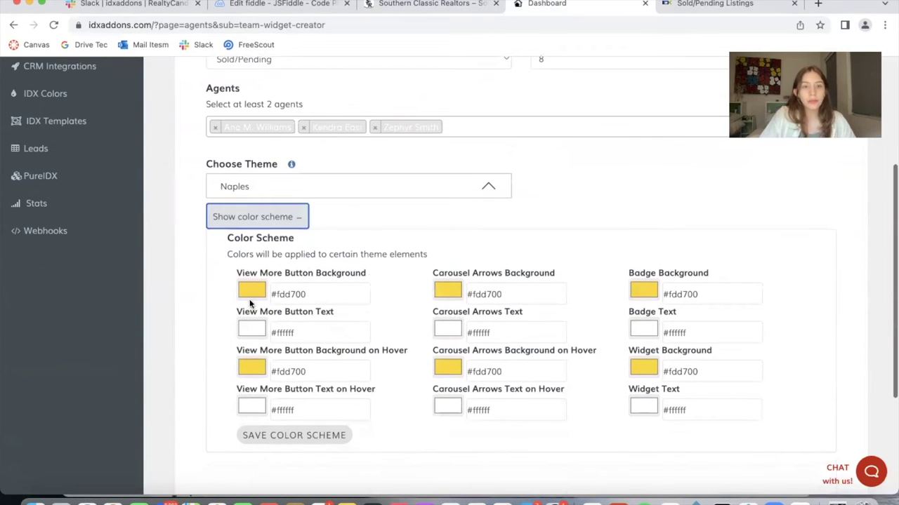
- Copy the Naples widget embed code and preview its eight Sold/Pending listings
click(272, 219)
click(274, 355)
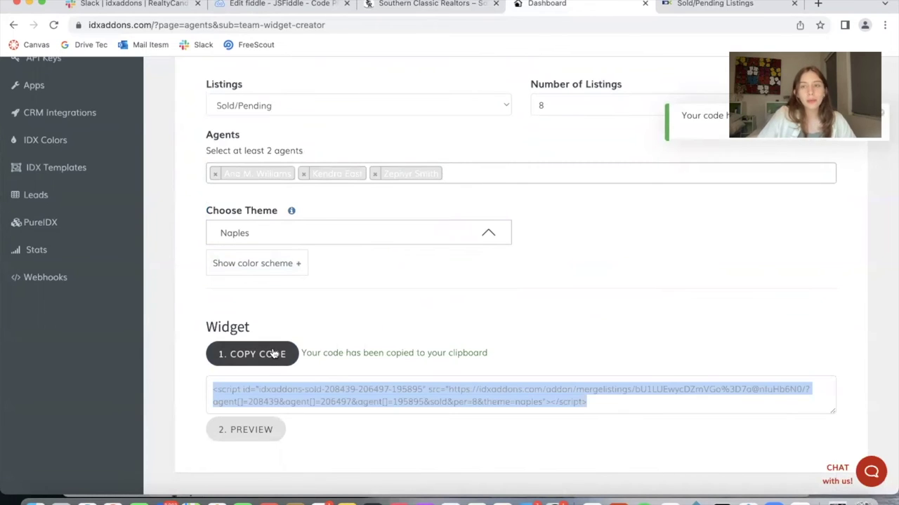
click(246, 431)
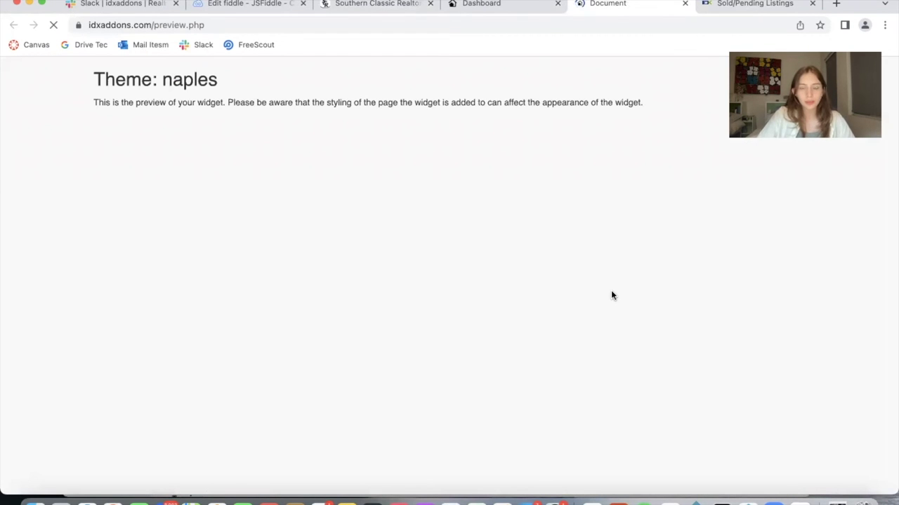
scroll(640, 422, down, 1)
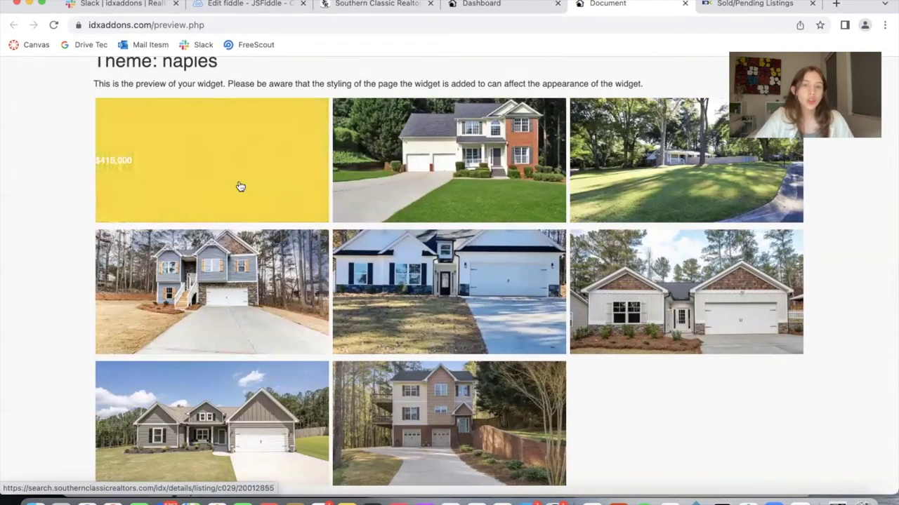
- Back in the widget creator, switch the theme to Houses 12
click(484, 5)
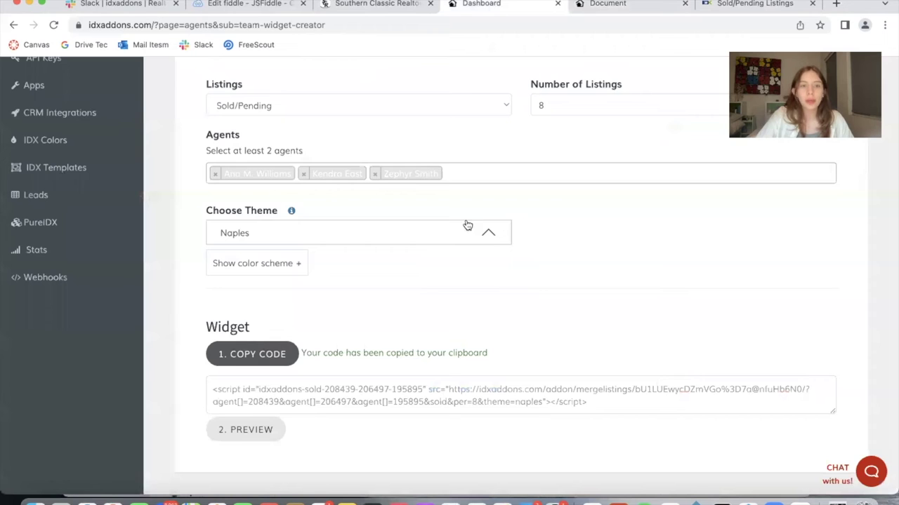
click(626, 6)
click(552, 3)
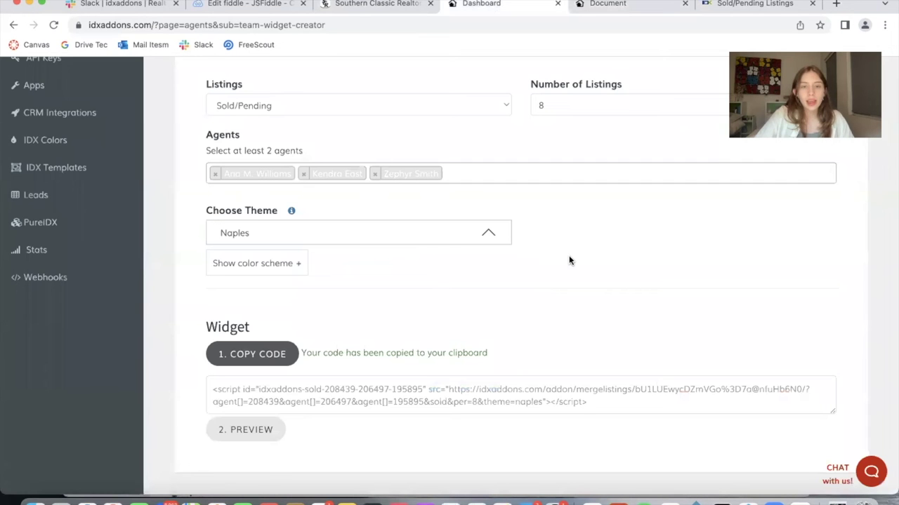
click(436, 235)
click(338, 457)
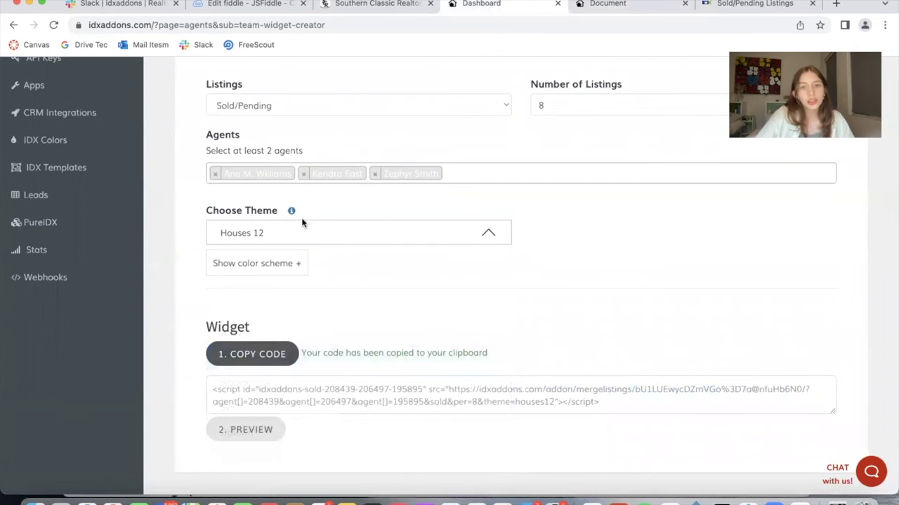
- Copy the Houses 12 embed code, preview its eight sold listings, then copy the code again
click(260, 346)
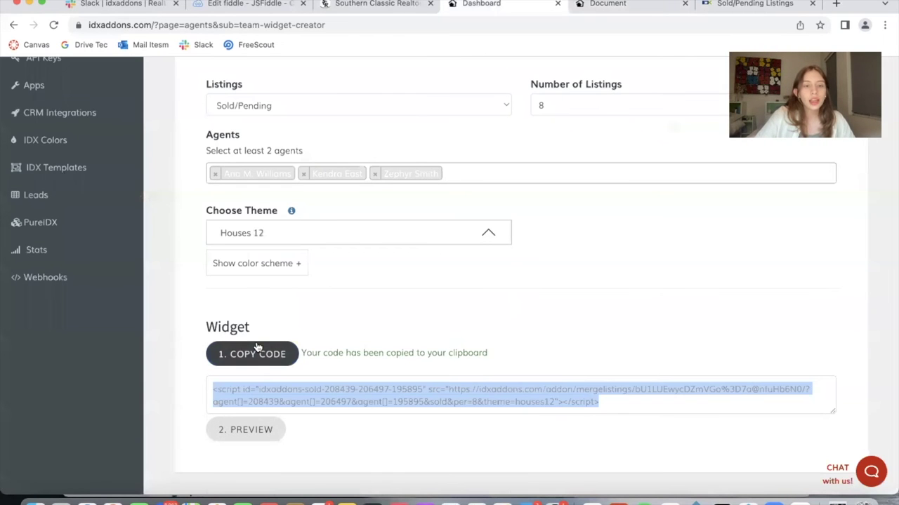
click(239, 432)
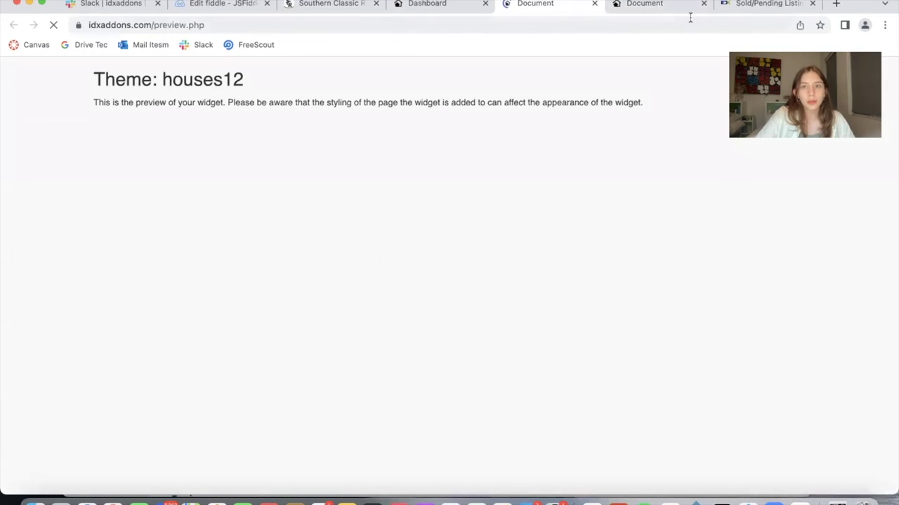
scroll(615, 235, down, 6)
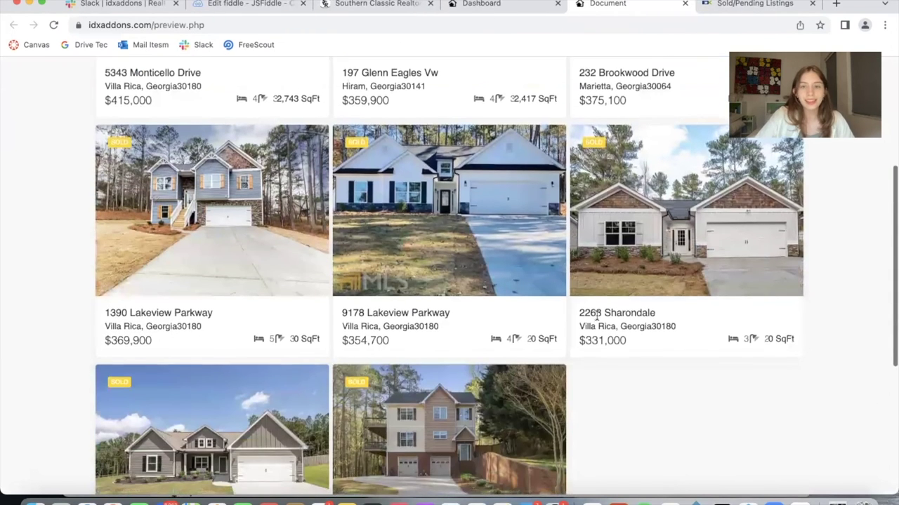
scroll(596, 320, down, 2)
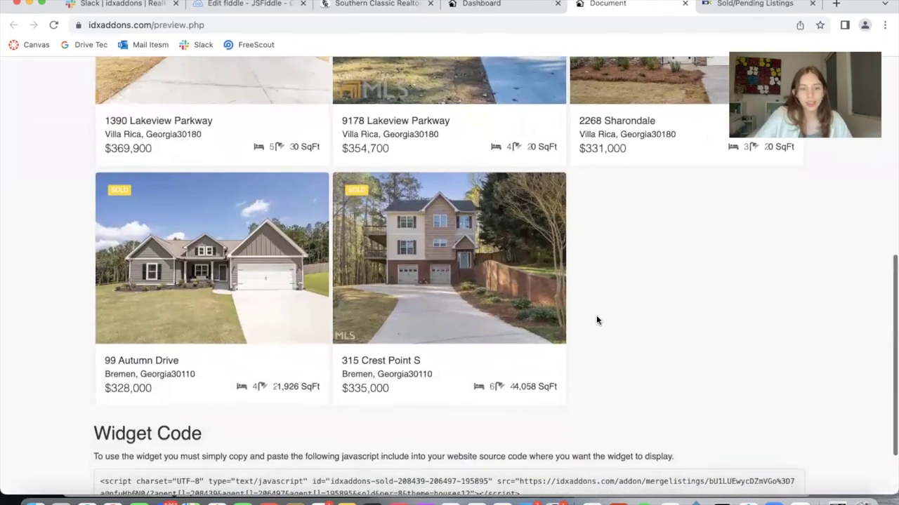
scroll(567, 123, up, 8)
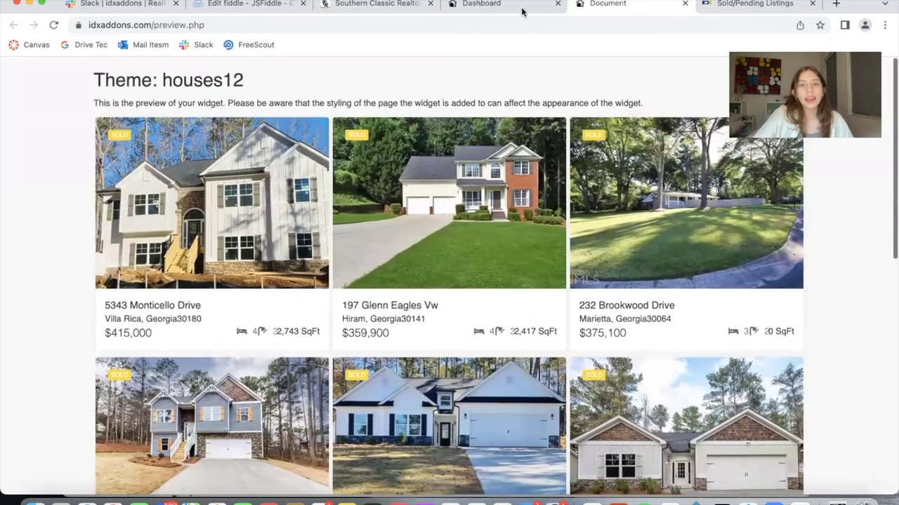
click(517, 6)
click(270, 353)
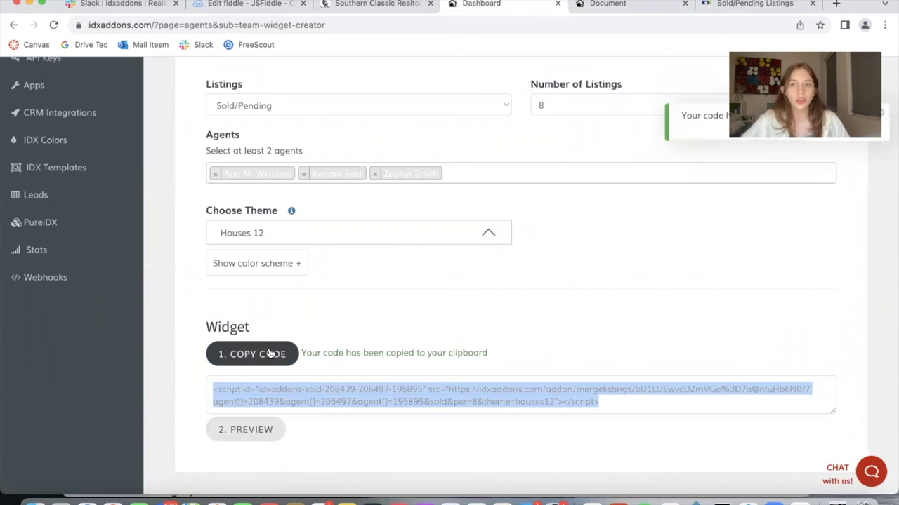
scroll(470, 291, up, 3)
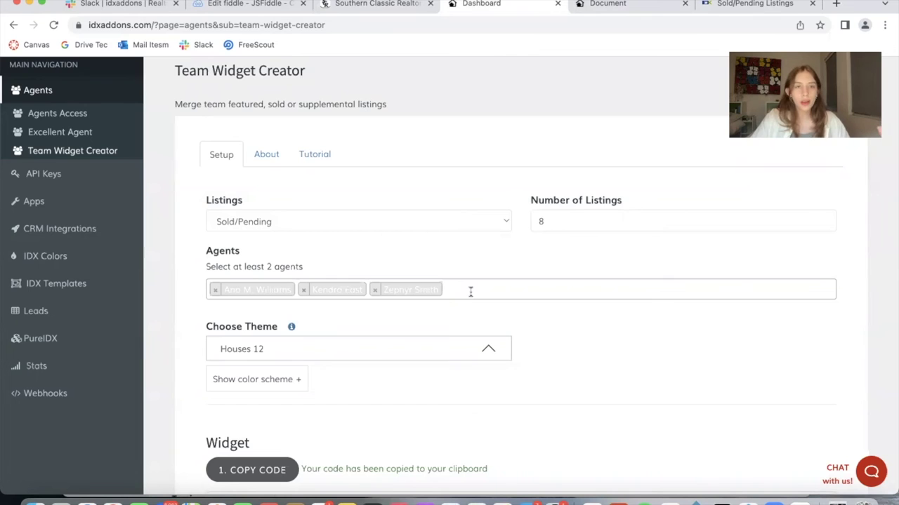
scroll(464, 280, up, 1)
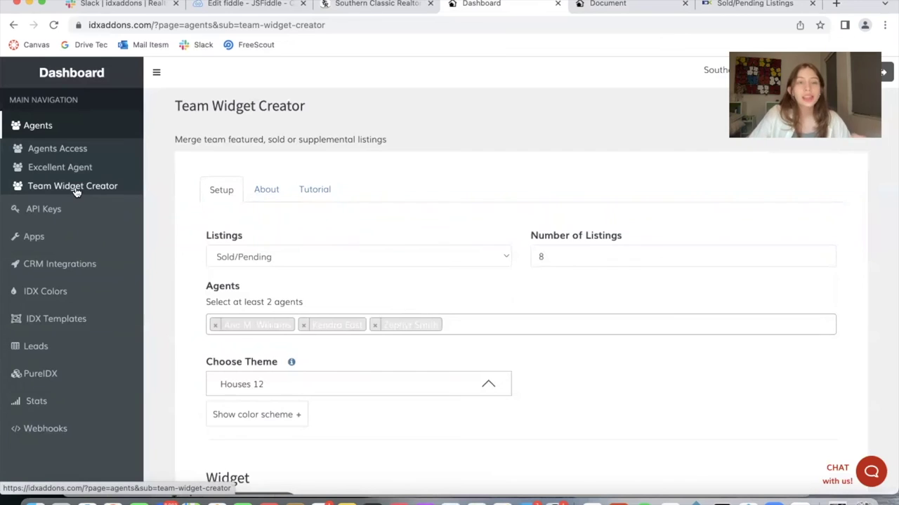
- Browse the Agents and Apps sections, then load idxaddons.com to reach the login page
click(59, 130)
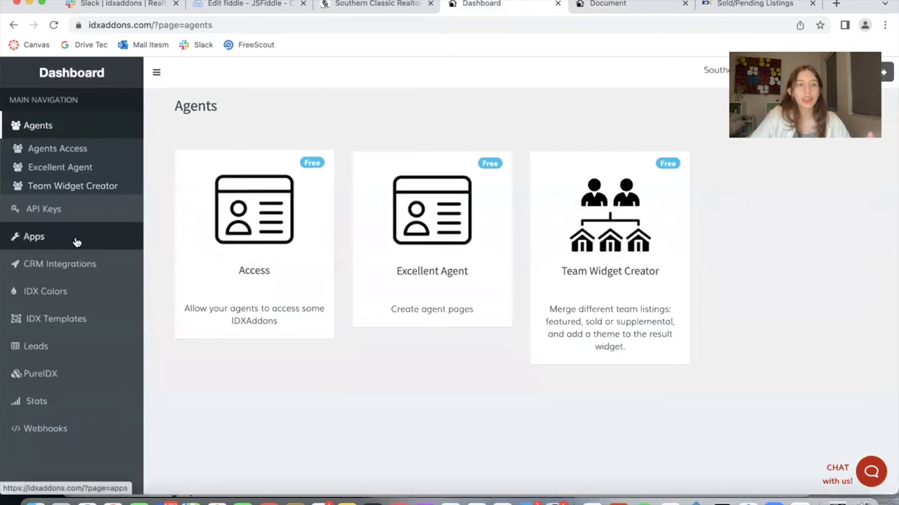
click(91, 243)
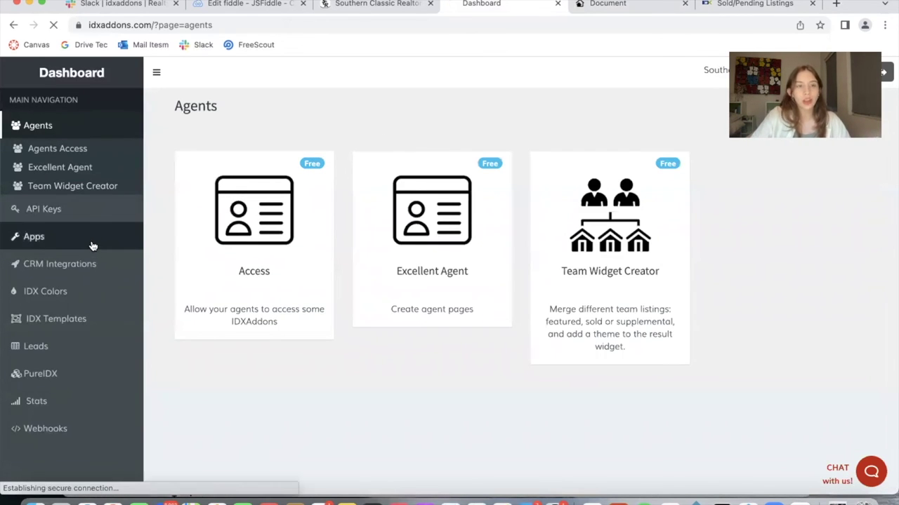
click(270, 25)
text(idxa)
key(Return)
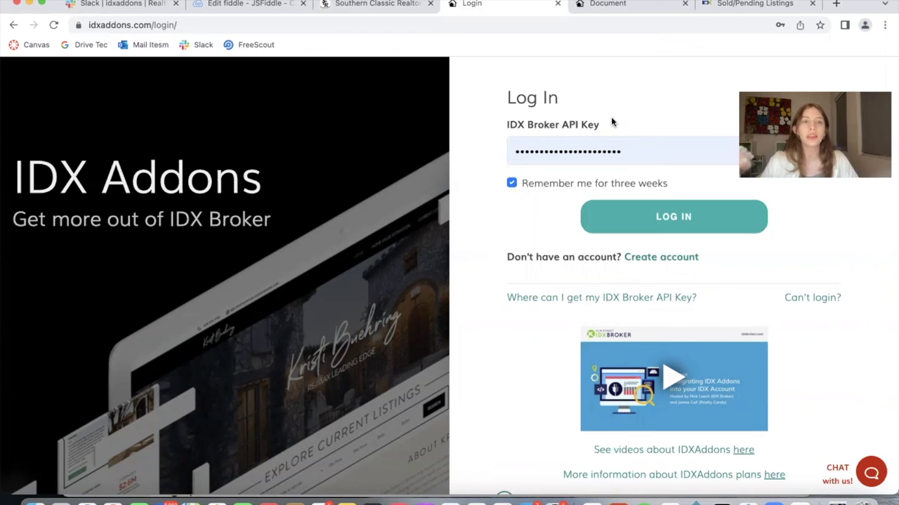
- Log in with the saved API key and scroll through the Apps catalogue cards
click(681, 235)
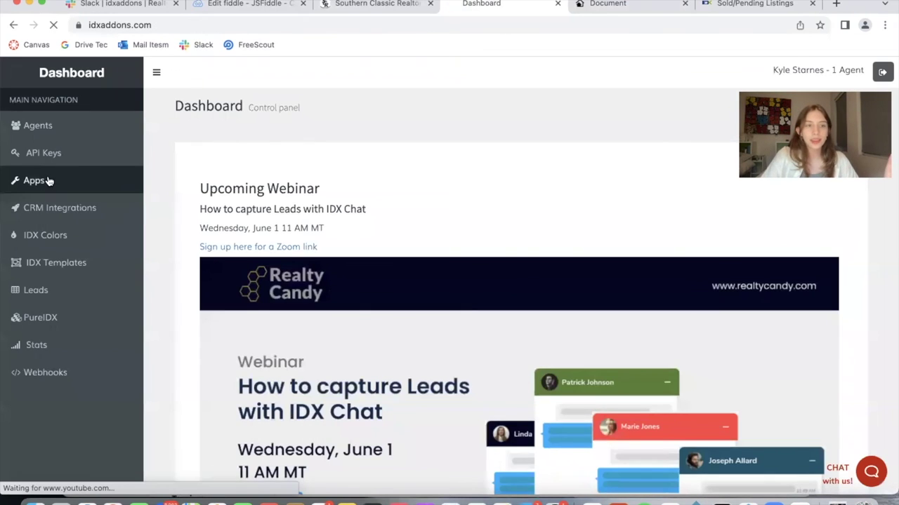
click(48, 181)
scroll(360, 311, down, 15)
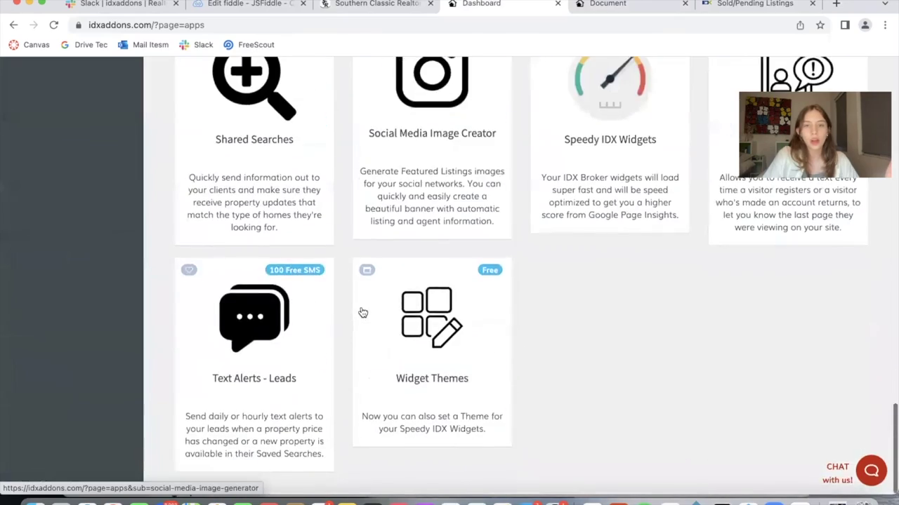
scroll(361, 311, up, 20)
click(109, 183)
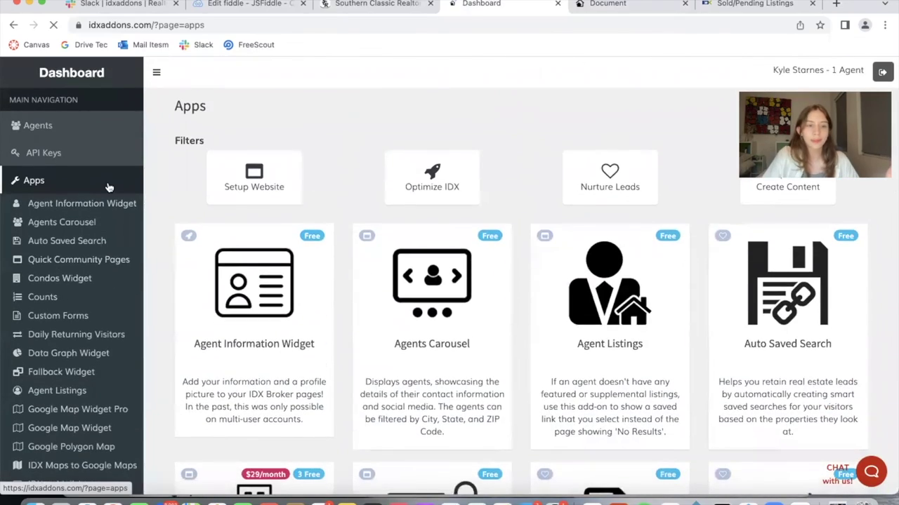
scroll(109, 187, down, 10)
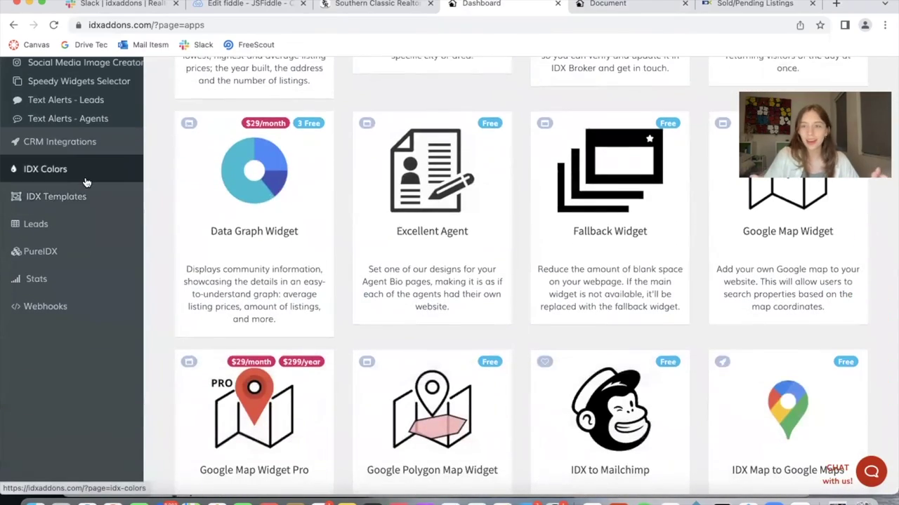